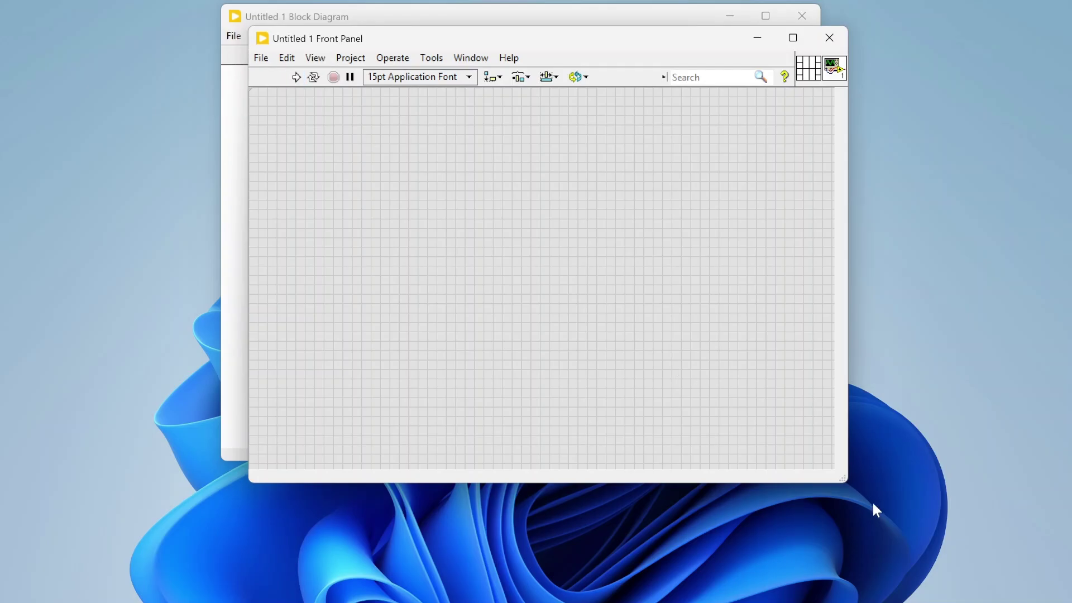
# - Resize the empty front panel window larger from its corner and shift it left
pyautogui.moveTo(842, 475)
pyautogui.mouseDown()
pyautogui.moveTo(944, 525)
pyautogui.moveTo(1020, 542)
pyautogui.mouseUp()
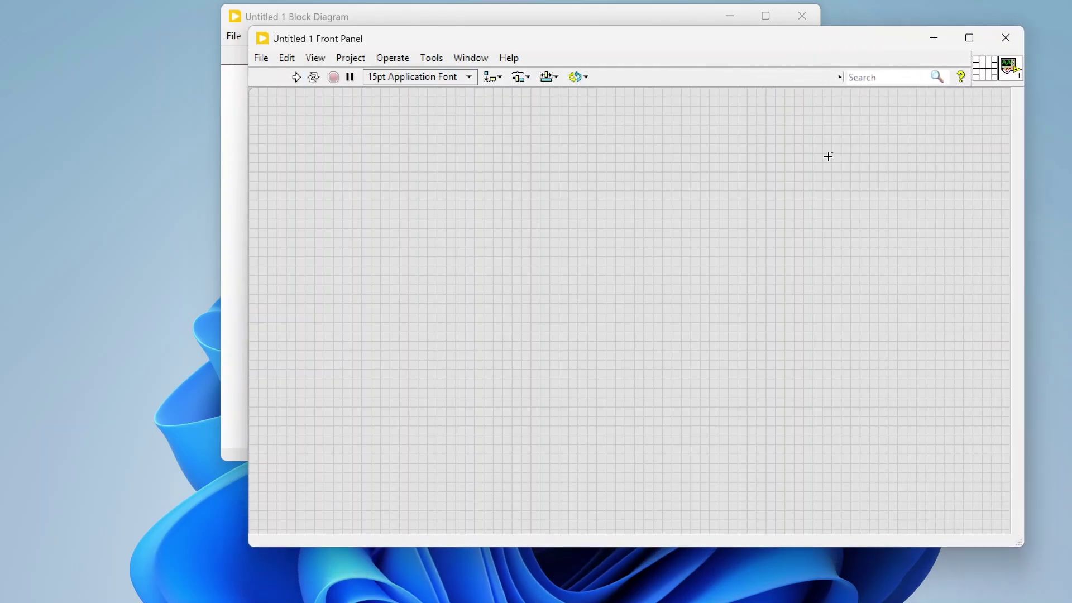
pyautogui.moveTo(797, 42); pyautogui.dragTo(741, 37)
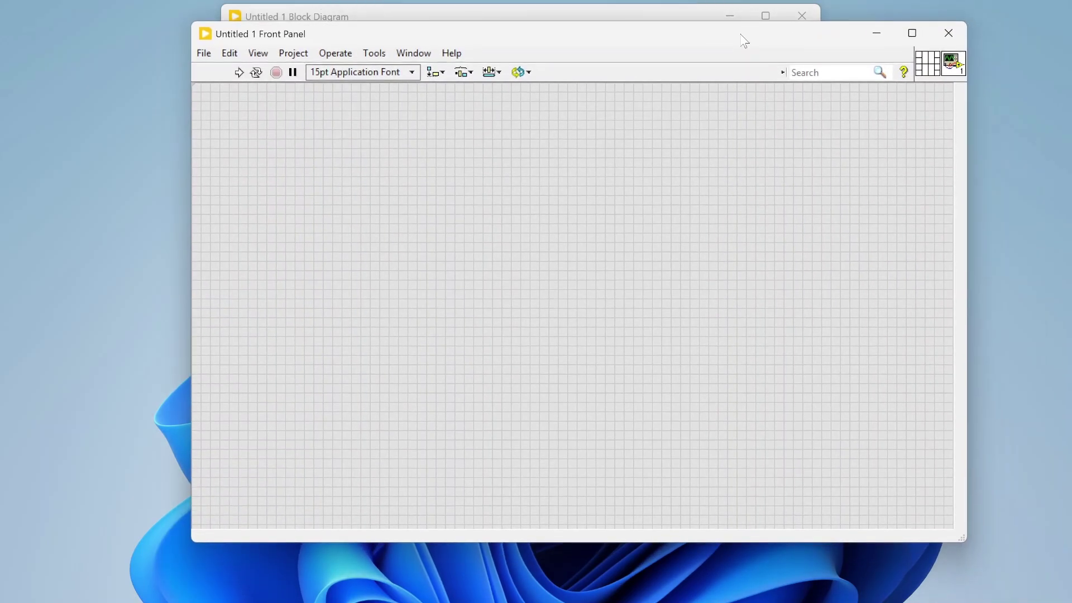
# - Place a Waveform Chart from the Graph palette and stretch it into a wide plotting area
pyautogui.rightClick(491, 182)
pyautogui.moveTo(696, 302)
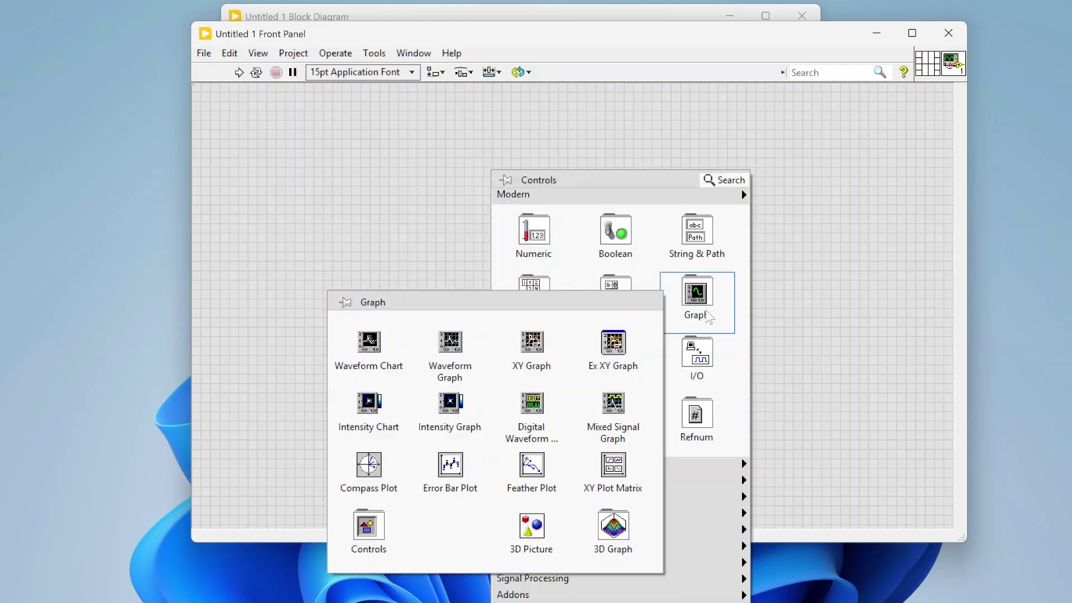
pyautogui.click(373, 348)
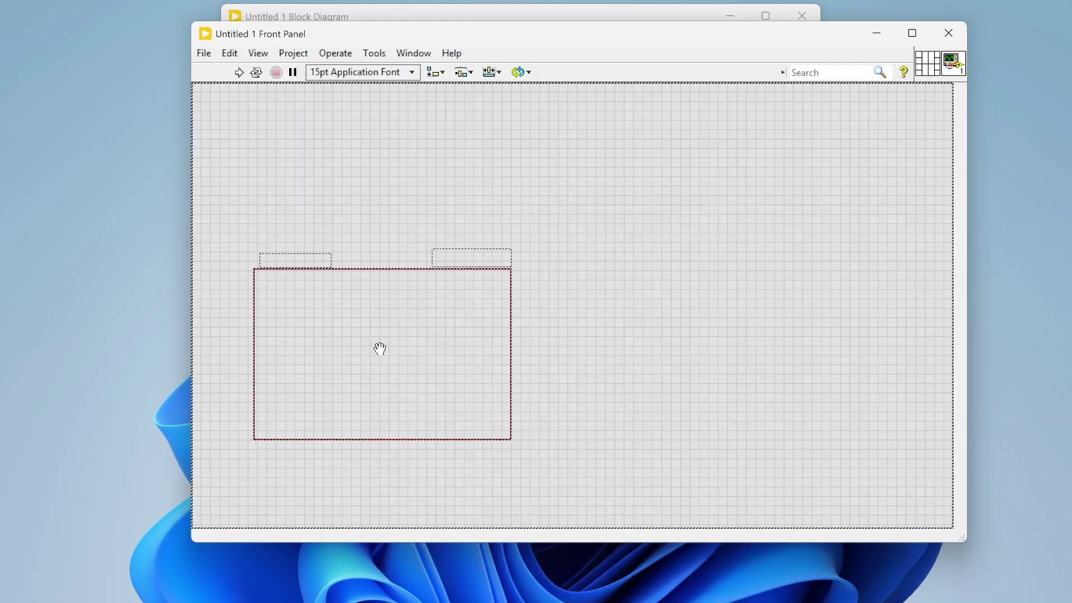
pyautogui.click(462, 213)
pyautogui.click(629, 271)
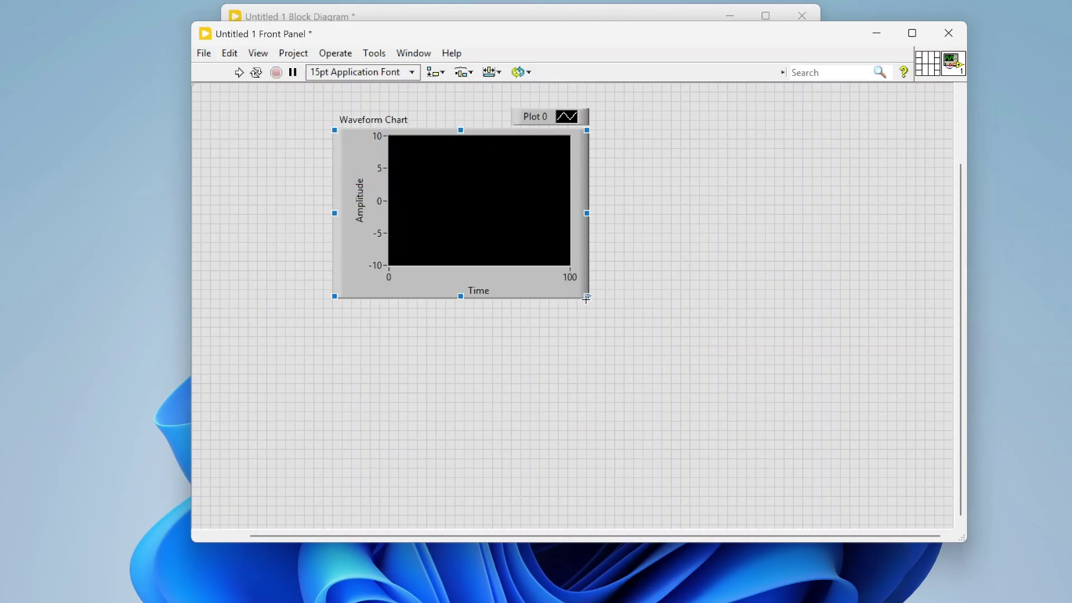
pyautogui.moveTo(586, 297); pyautogui.dragTo(876, 409)
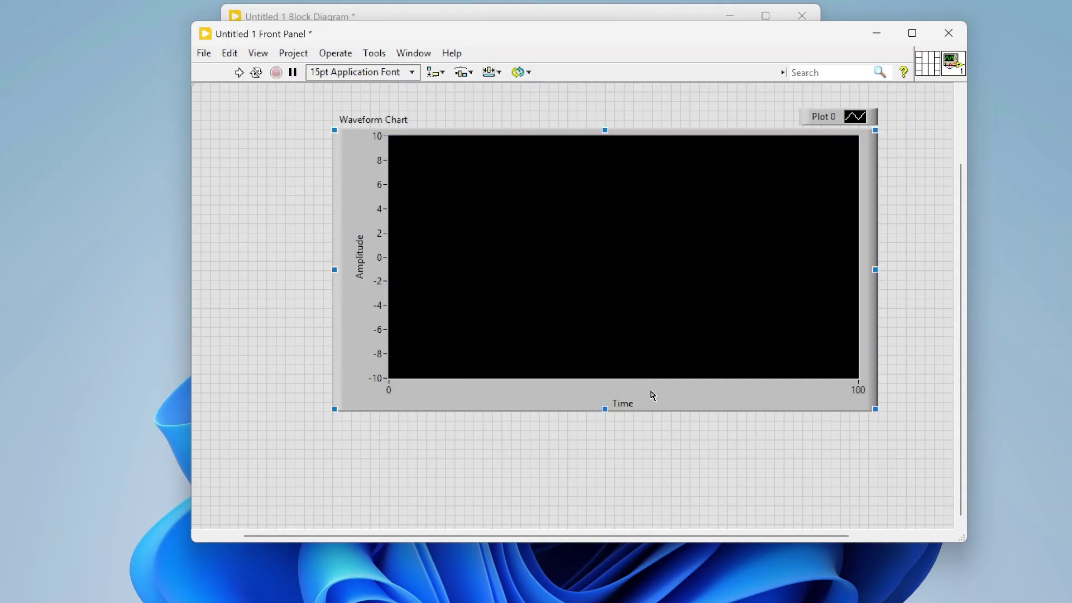
pyautogui.click(496, 306)
pyautogui.click(495, 306)
pyautogui.rightClick(362, 264)
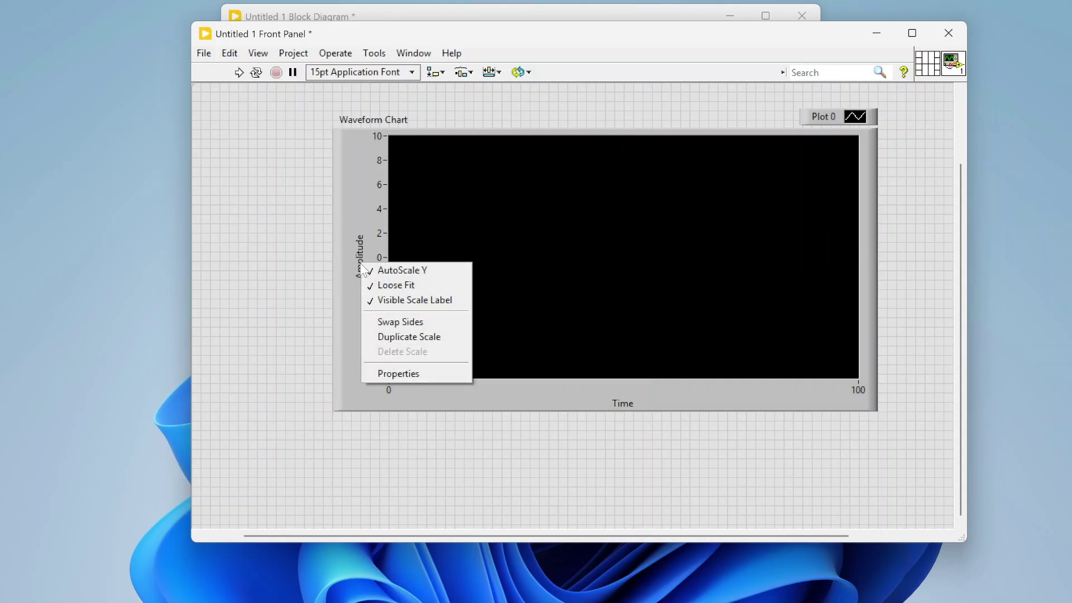
pyautogui.click(393, 325)
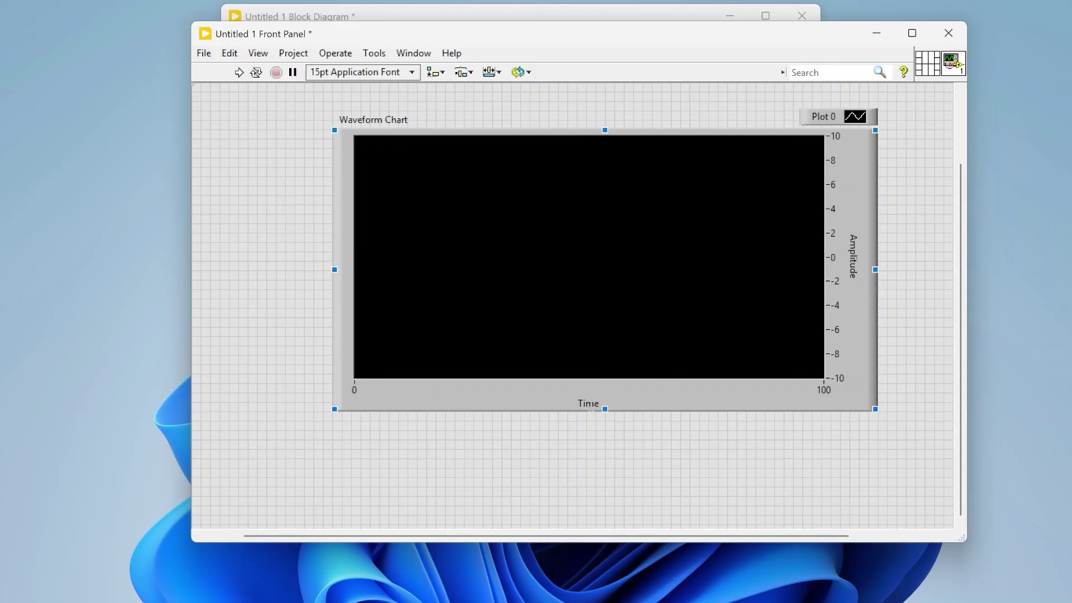
pyautogui.rightClick(590, 406)
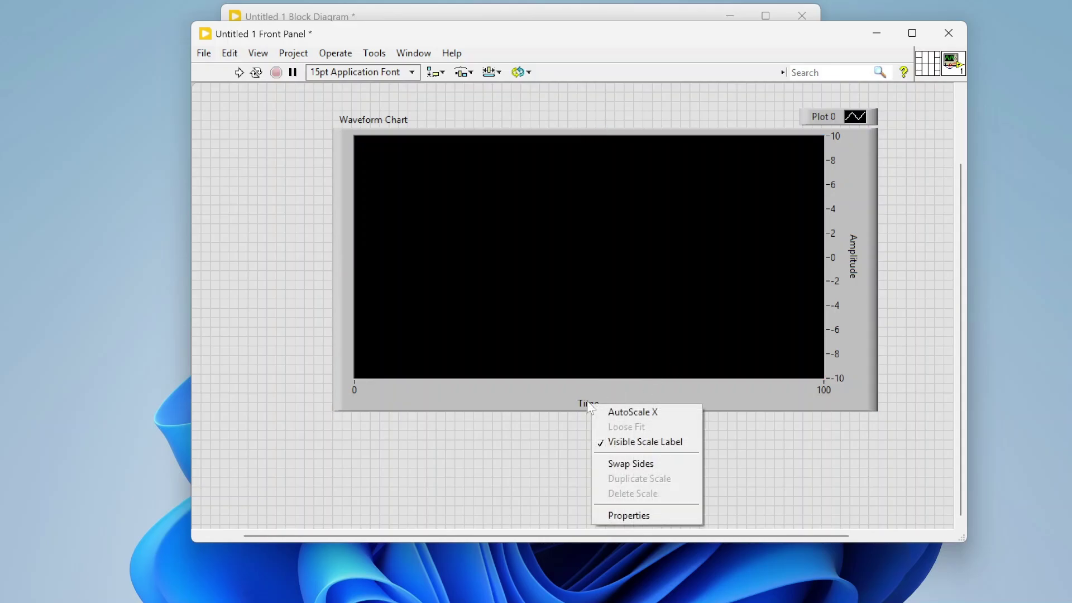
pyautogui.click(628, 463)
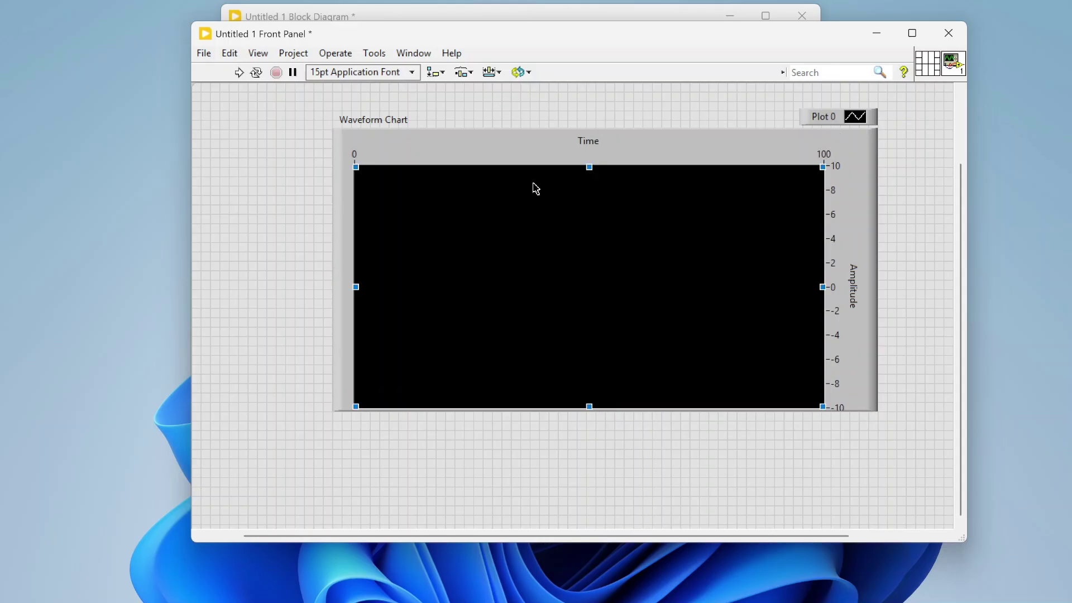
pyautogui.rightClick(591, 144)
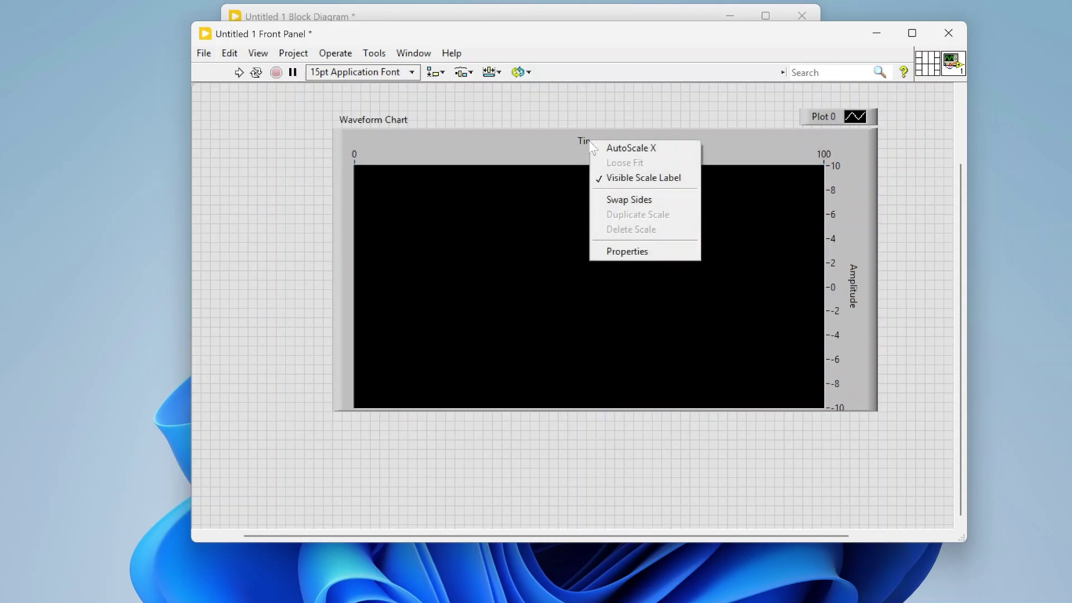
pyautogui.click(629, 200)
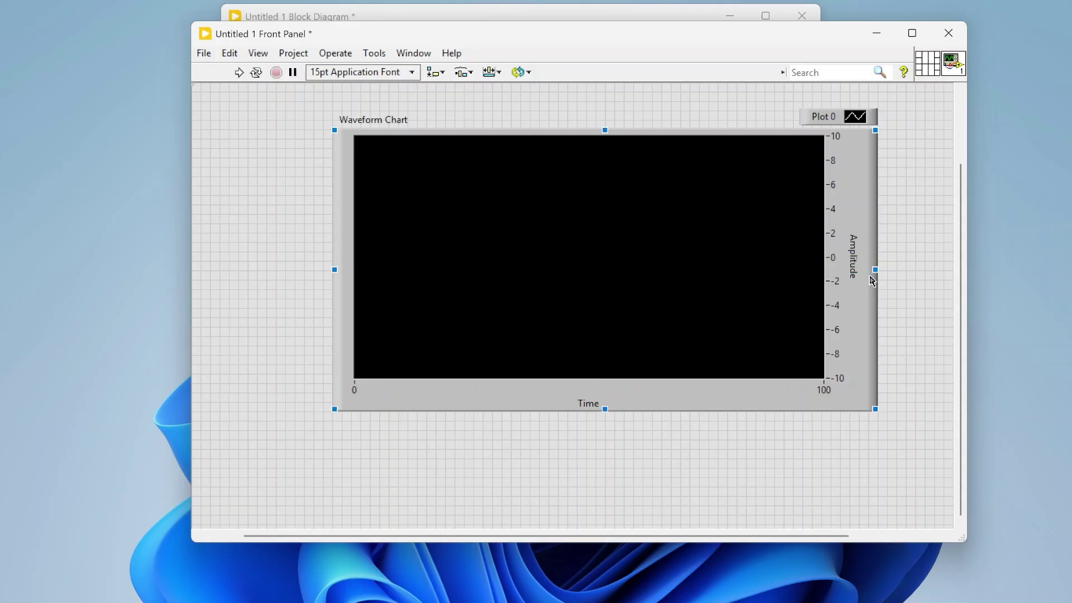
pyautogui.rightClick(852, 264)
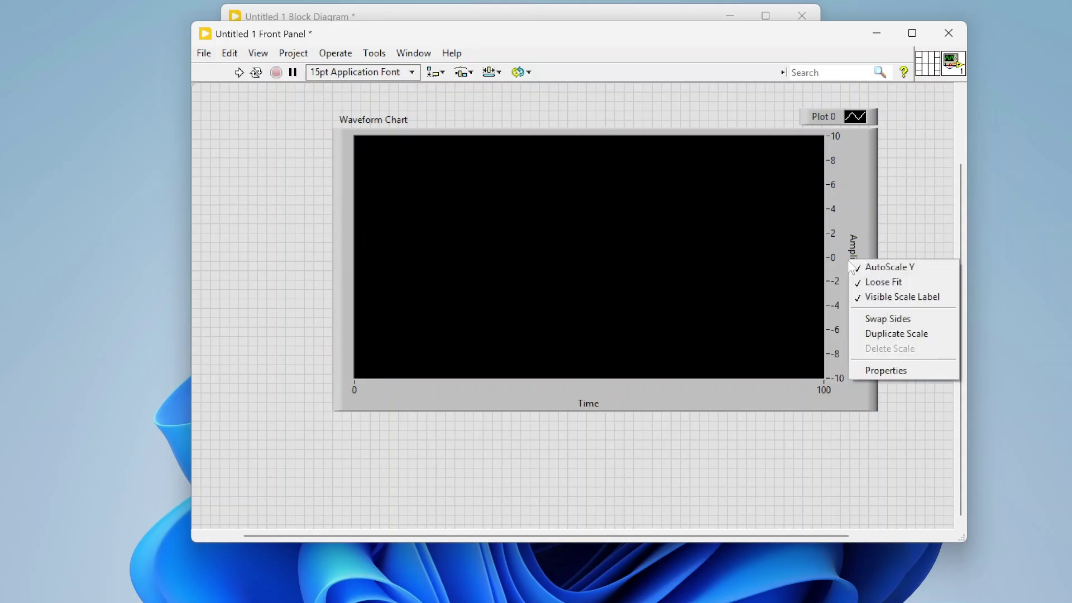
pyautogui.click(877, 315)
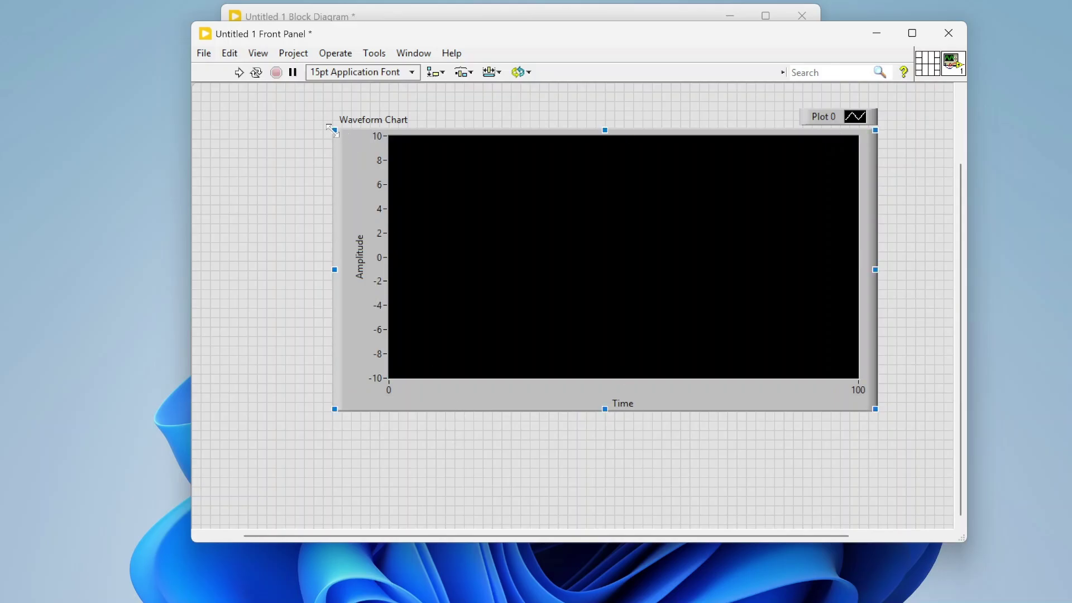
# - Enlarge the chart up and left, and rename the Amplitude axis to Pressure
pyautogui.moveTo(333, 129)
pyautogui.mouseDown()
pyautogui.moveTo(299, 133)
pyautogui.moveTo(249, 100)
pyautogui.mouseUp()
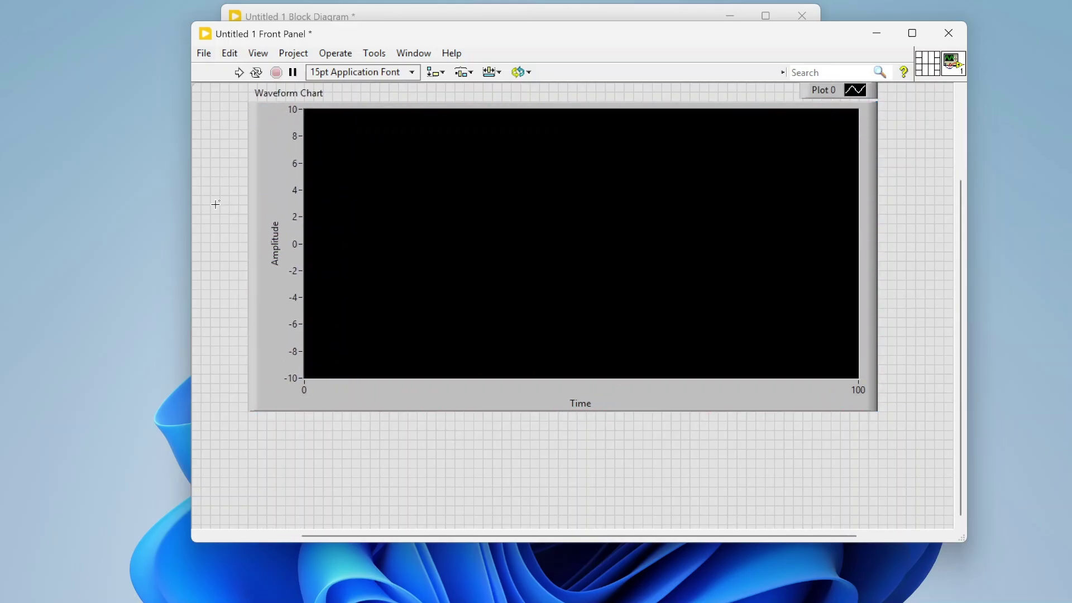
pyautogui.doubleClick(275, 243)
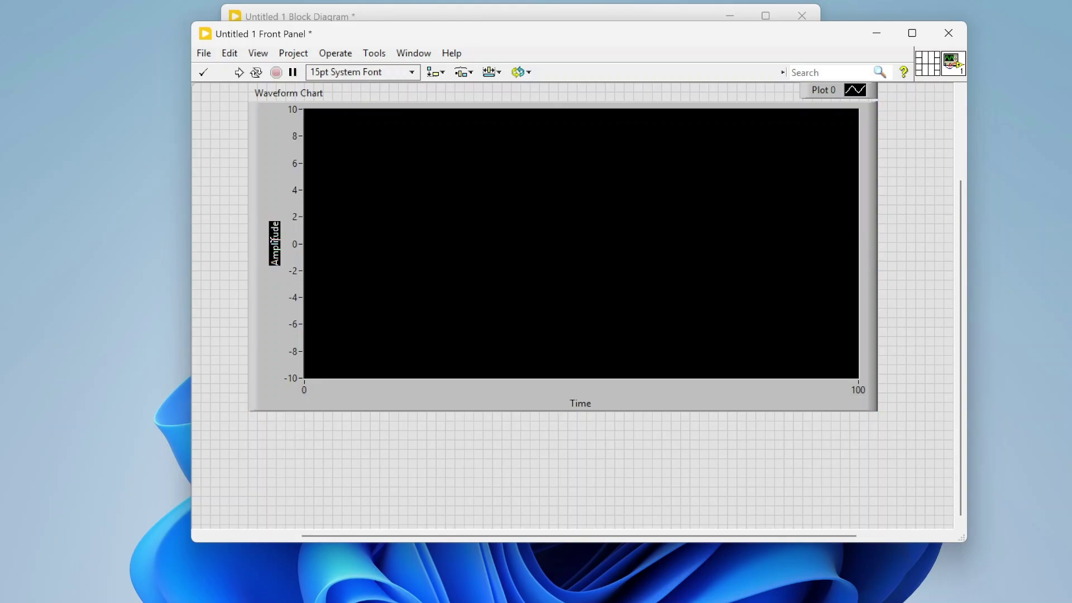
pyautogui.write('Pressu')
pyautogui.write('re')
pyautogui.click(218, 229)
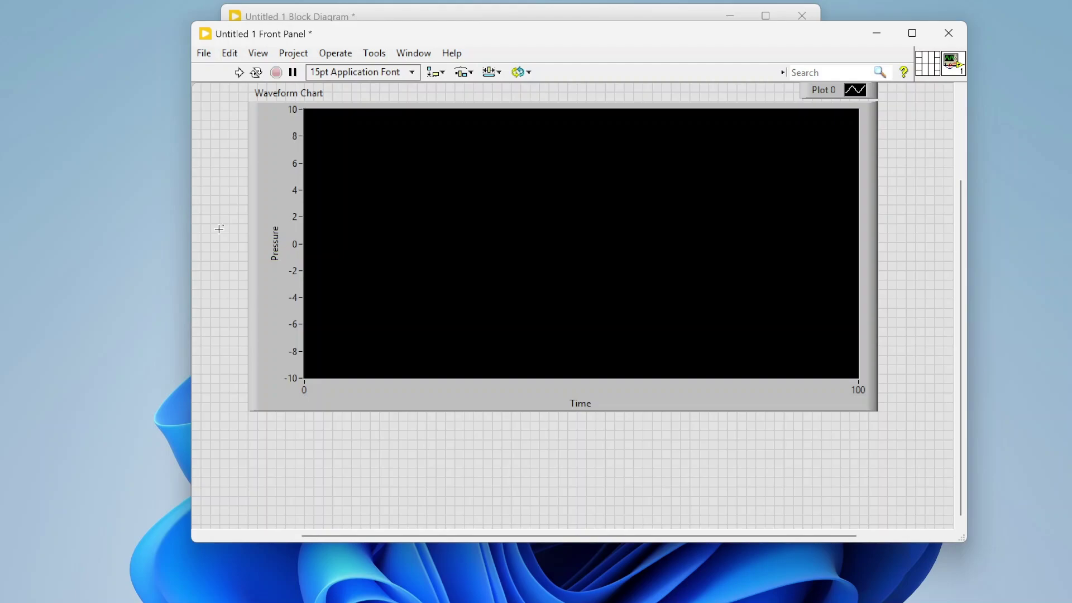
# - Reselect the chart and its plot area, then begin editing the Pressure axis label
pyautogui.click(305, 244)
pyautogui.click(235, 147)
pyautogui.click(279, 192)
pyautogui.click(331, 246)
pyautogui.click(283, 247)
pyautogui.doubleClick(272, 243)
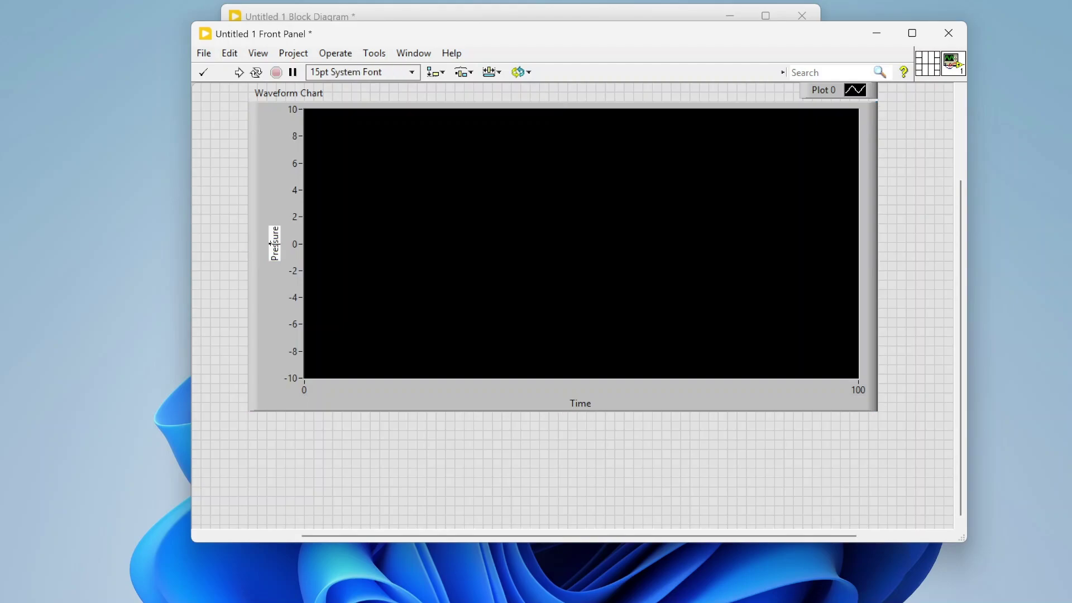
# - Duplicate the Pressure scale and rename the copy from Pressure 2 to Flow
pyautogui.rightClick(276, 248)
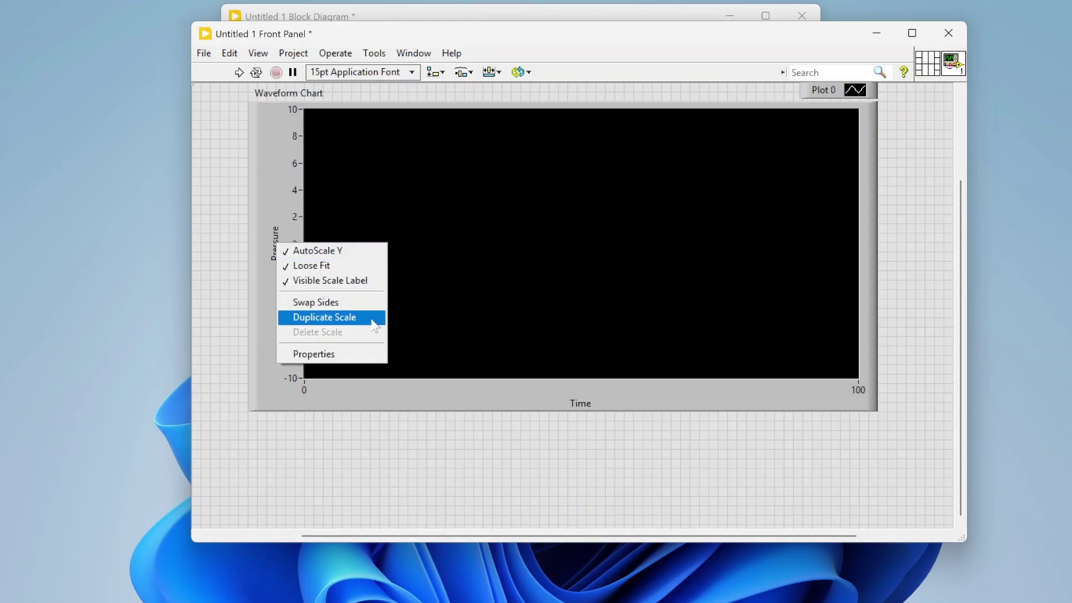
pyautogui.click(374, 325)
pyautogui.click(305, 242)
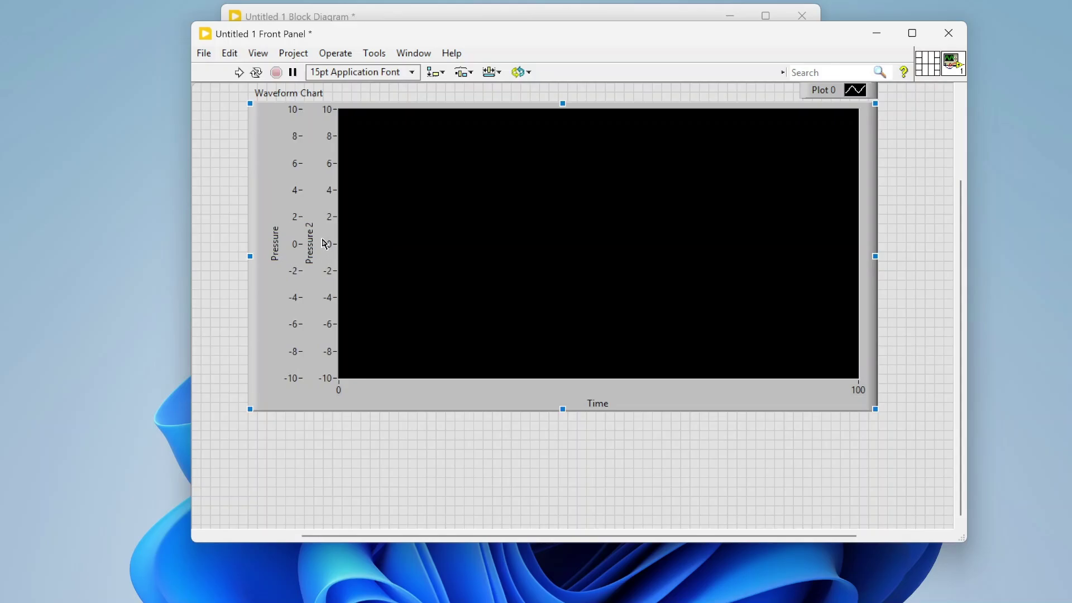
pyautogui.click(324, 243)
pyautogui.doubleClick(309, 242)
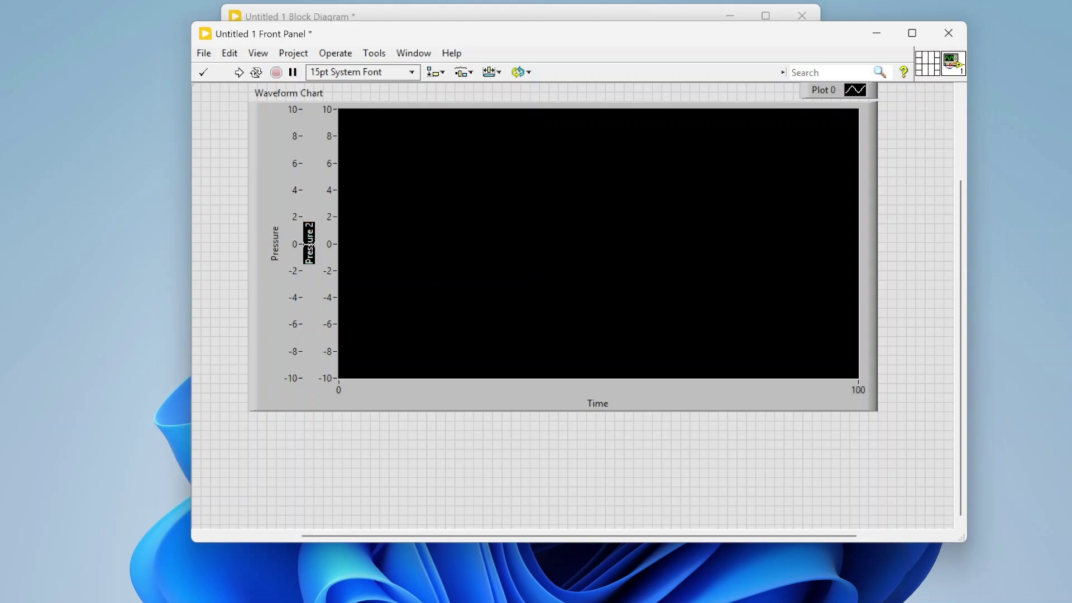
pyautogui.write('Flow')
pyautogui.click(220, 201)
pyautogui.click(382, 188)
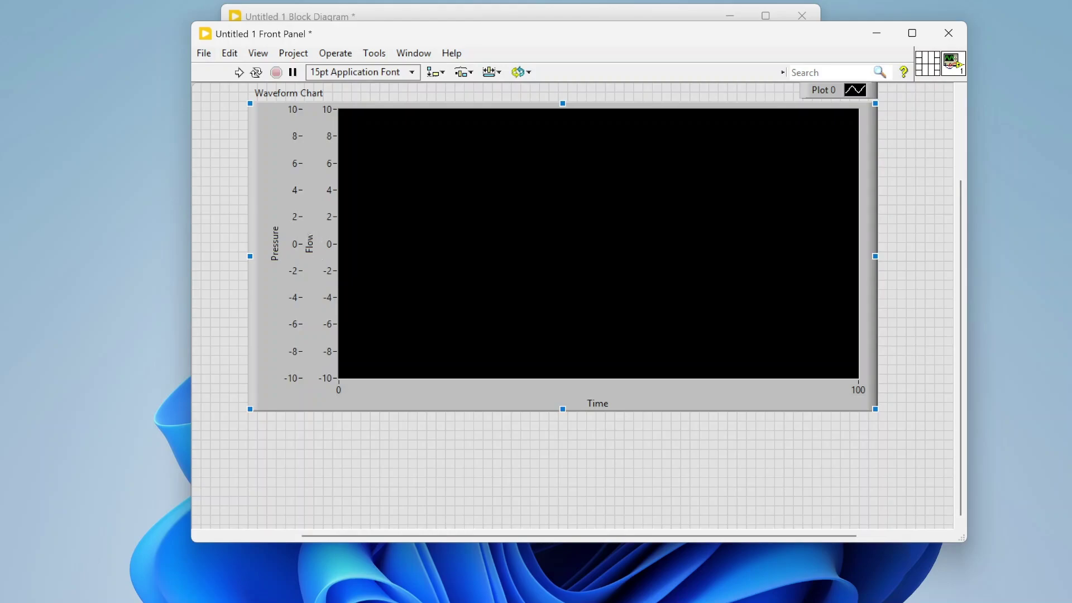
pyautogui.rightClick(310, 247)
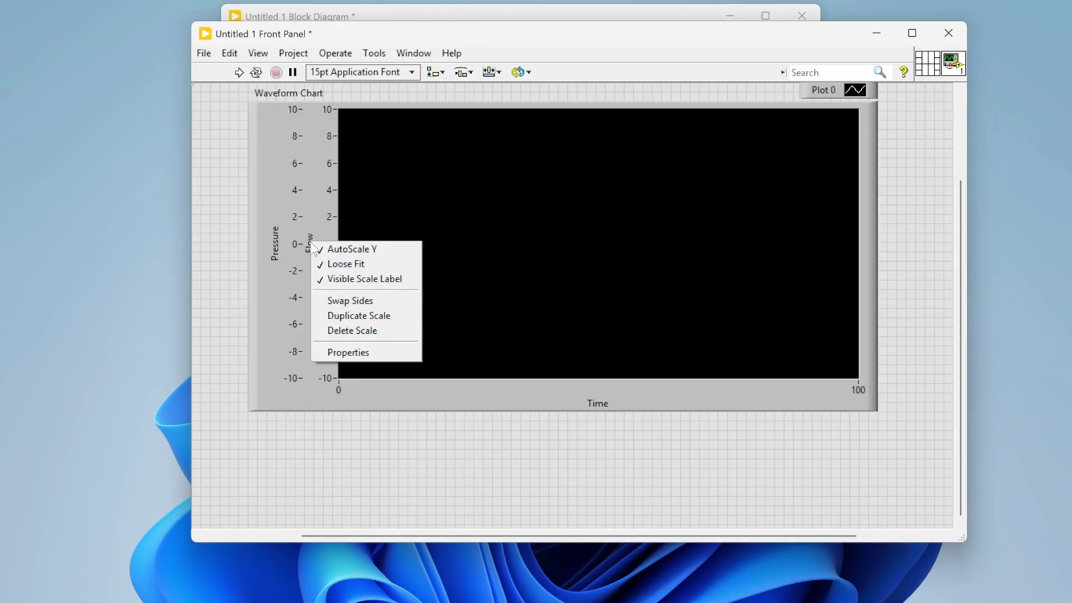
pyautogui.click(363, 302)
pyautogui.click(281, 285)
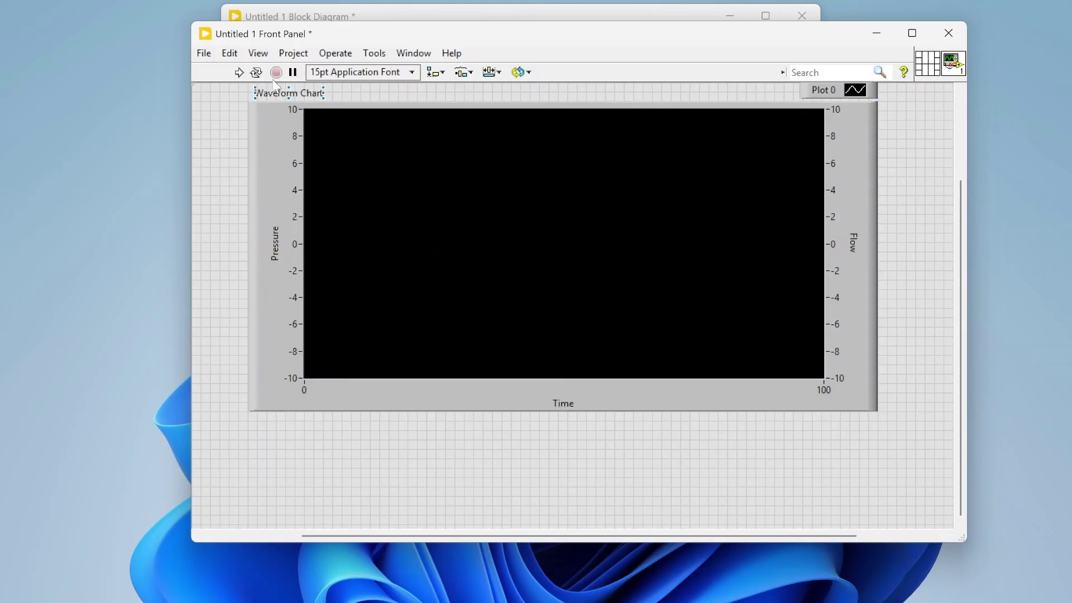
pyautogui.click(383, 322)
pyautogui.click(852, 174)
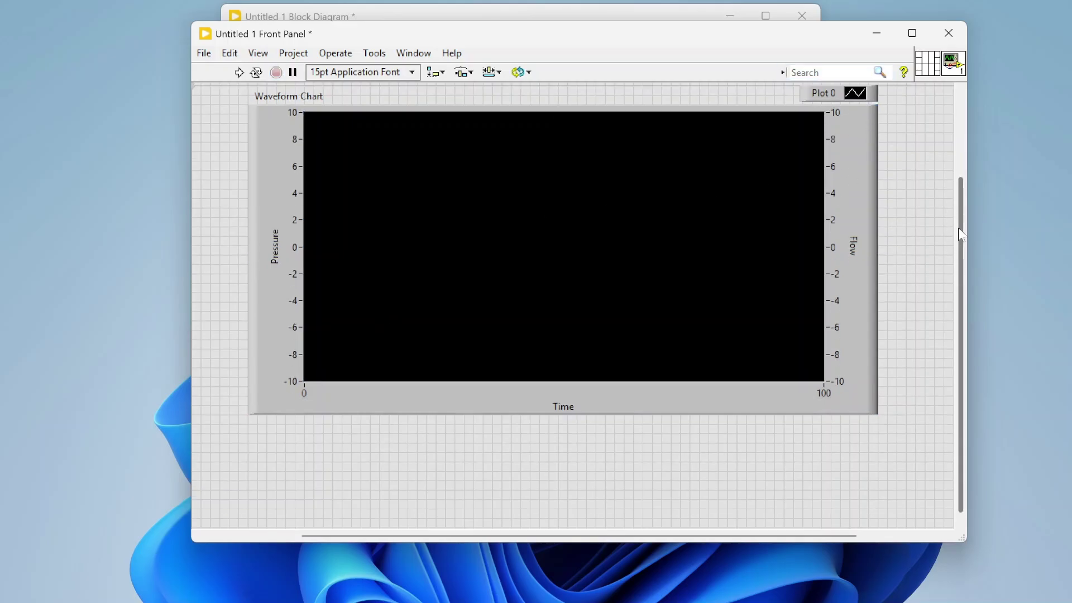
pyautogui.moveTo(957, 235); pyautogui.dragTo(959, 221)
pyautogui.click(376, 266)
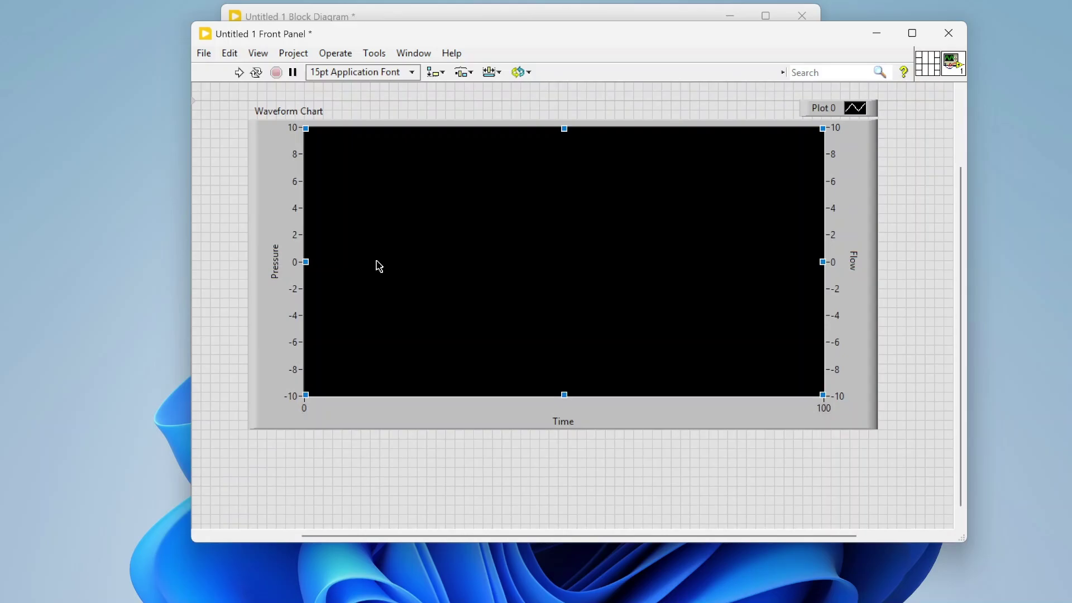
# - Place two Random Number (0-1) functions on the block diagram
pyautogui.click(548, 17)
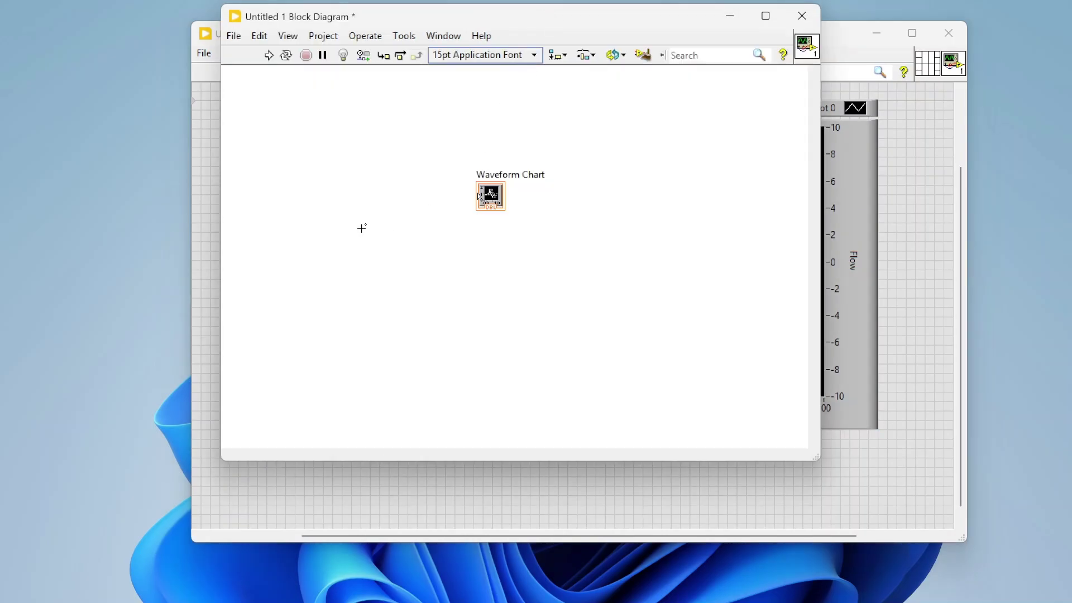
pyautogui.hotkey('ctrl', 'space')
pyautogui.write('random')
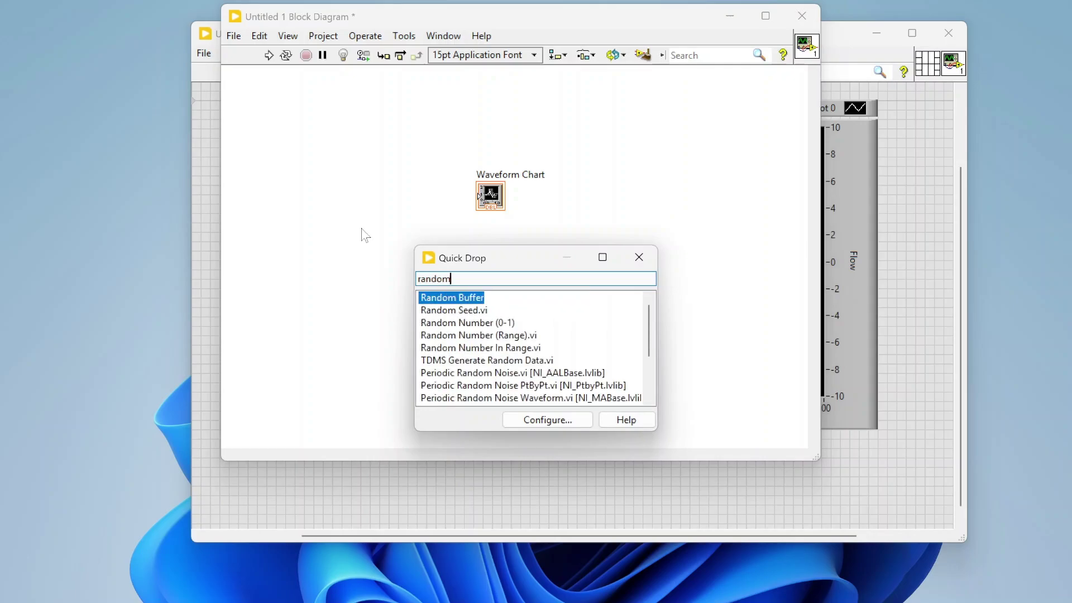
pyautogui.press('Down')
pyautogui.press('Down')
pyautogui.press('Return')
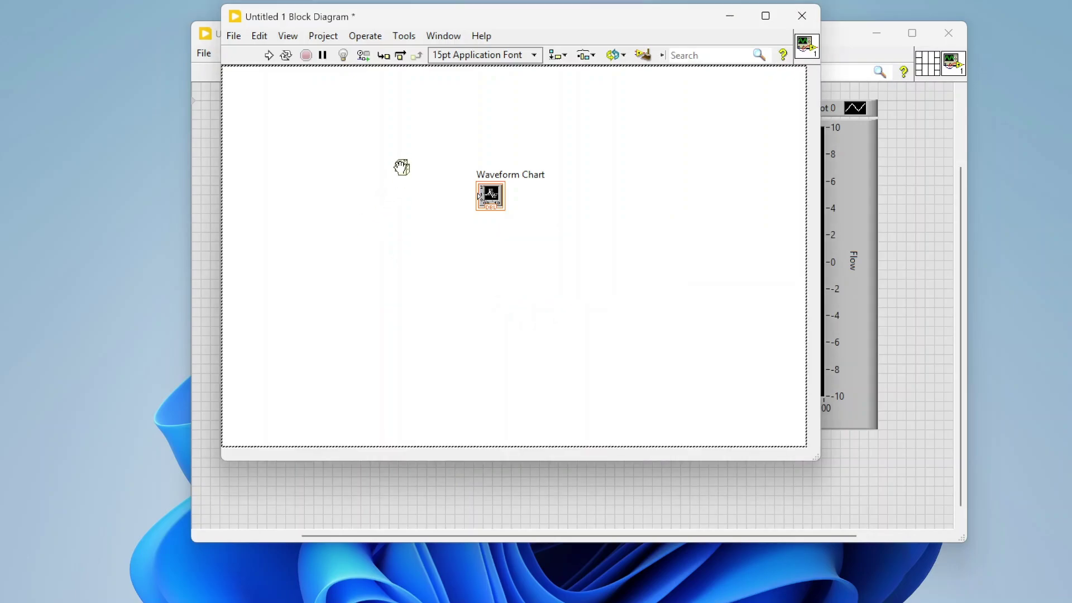
pyautogui.click(360, 161)
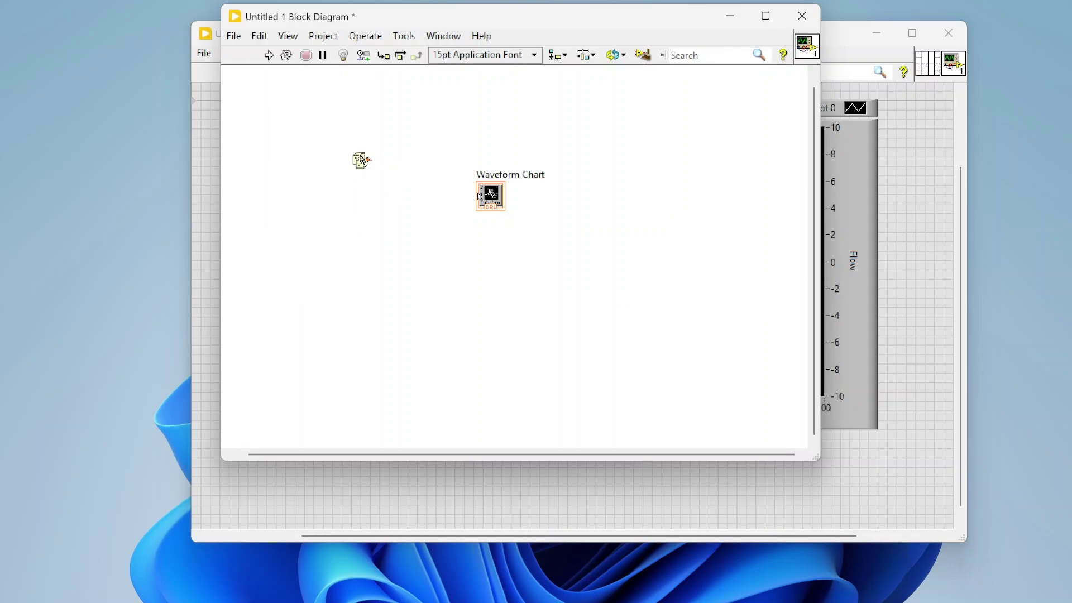
pyautogui.click(355, 222)
# - Add a Multiply node after the second random number, fed by a constant 10
pyautogui.hotkey('ctrl', 'space')
pyautogui.write('mult')
pyautogui.press('Return')
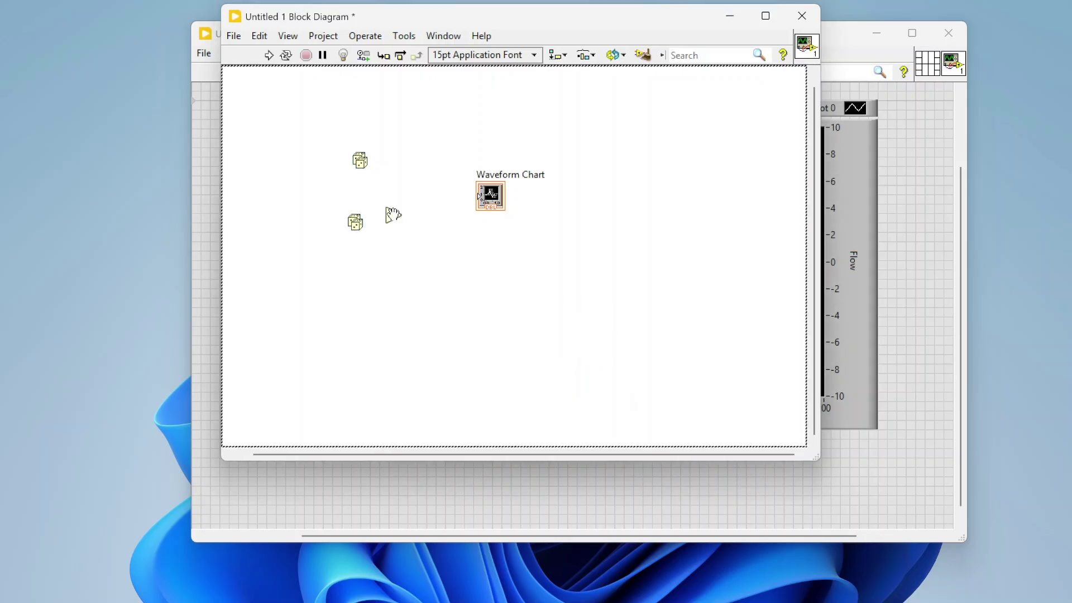
pyautogui.click(383, 228)
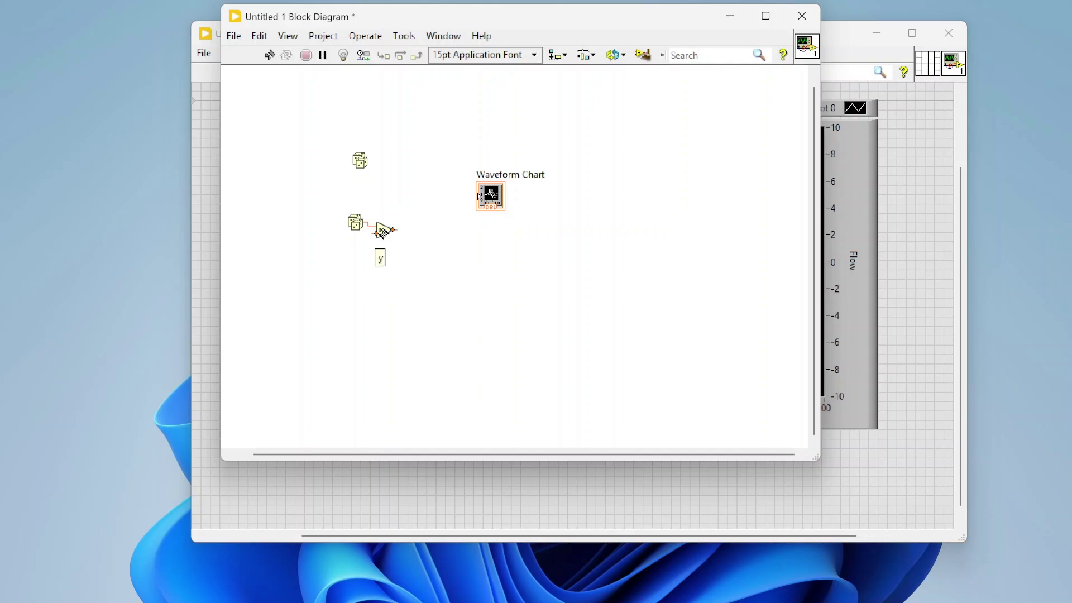
pyautogui.moveTo(384, 233); pyautogui.dragTo(383, 228)
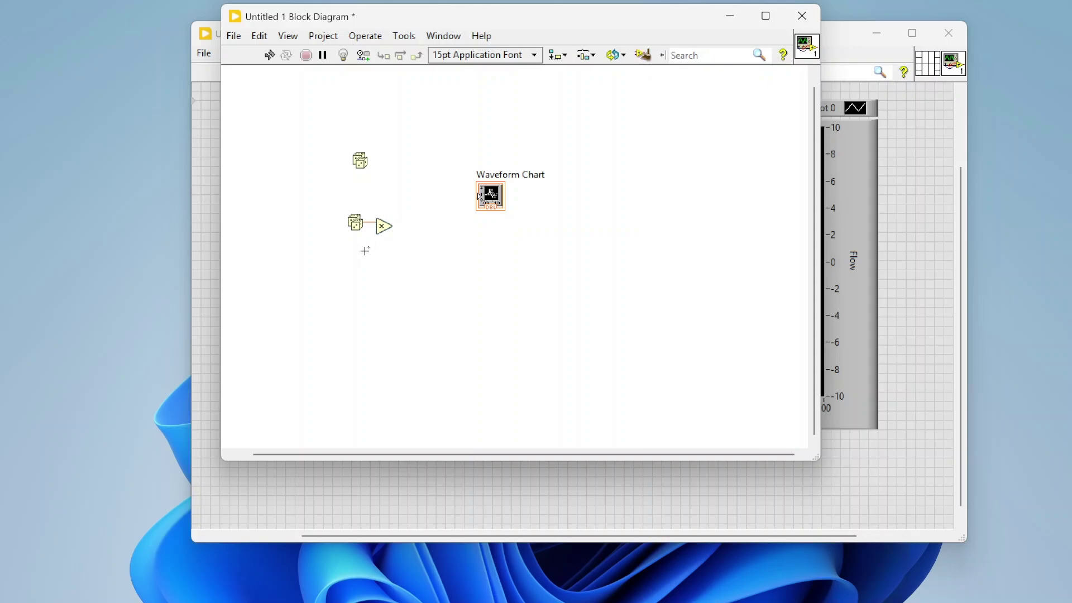
pyautogui.rightClick(377, 231)
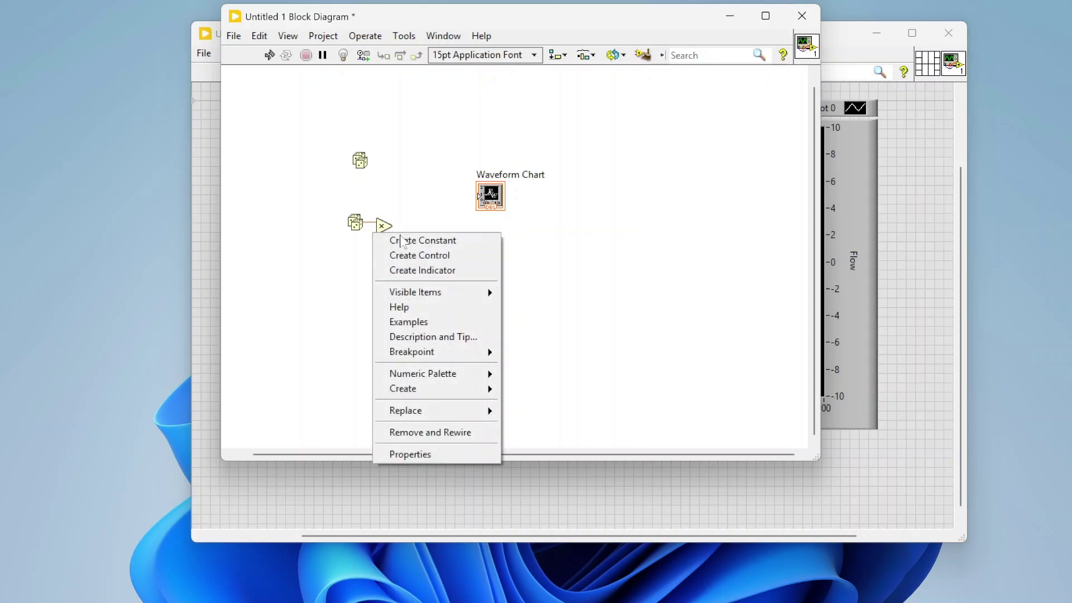
pyautogui.click(410, 240)
pyautogui.write('10')
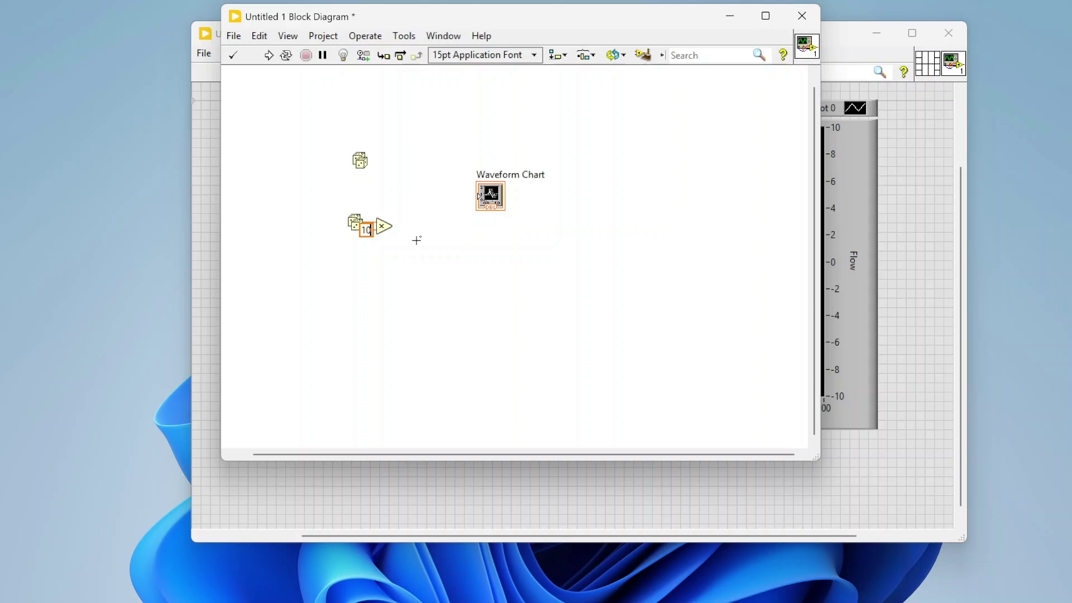
pyautogui.doubleClick(366, 230)
pyautogui.moveTo(366, 239); pyautogui.dragTo(362, 257)
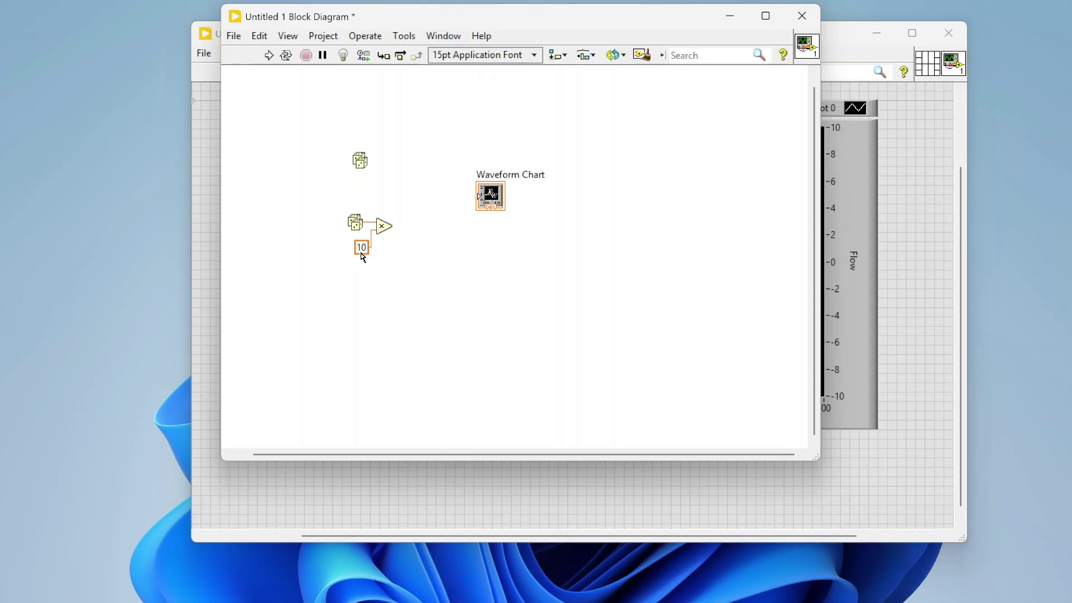
# - Add a Bundle node wired from the Multiply output and the upper random number
pyautogui.hotkey('ctrl', 'space')
pyautogui.write('bund')
pyautogui.press('Return')
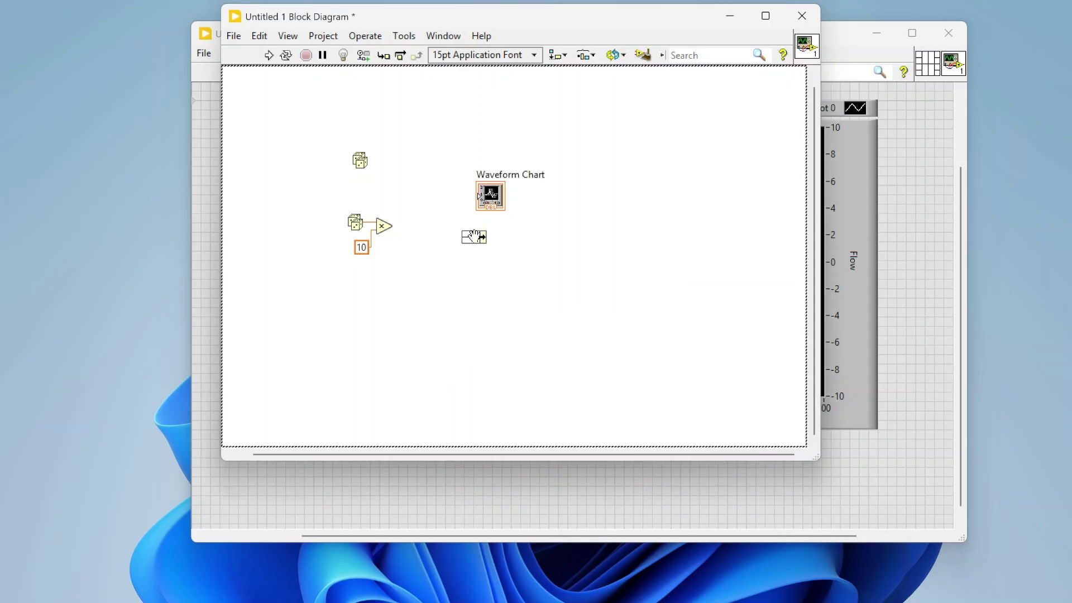
pyautogui.click(428, 223)
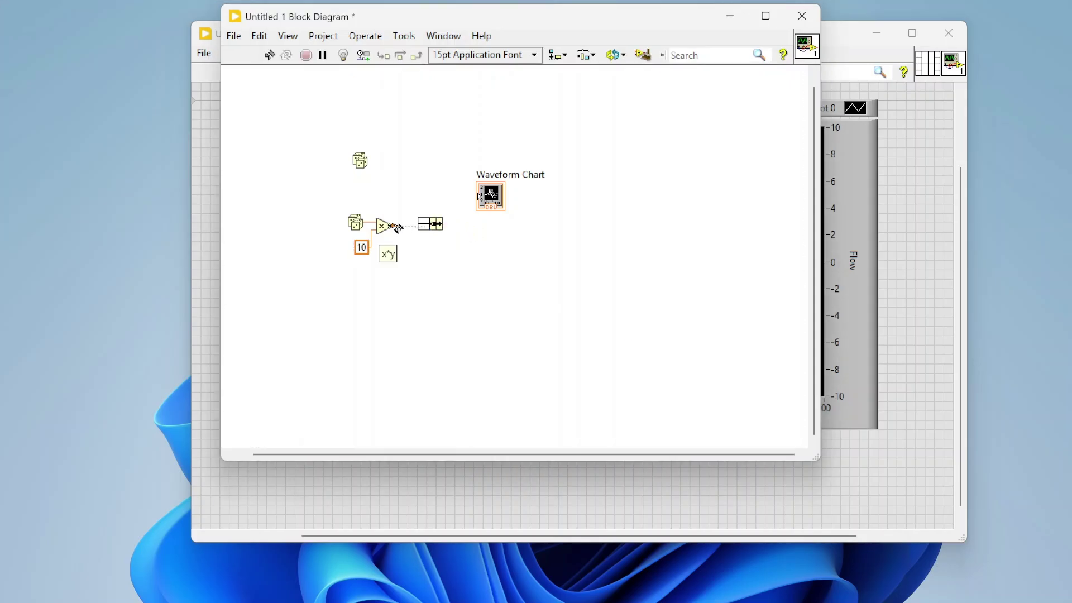
pyautogui.click(392, 225)
pyautogui.click(421, 220)
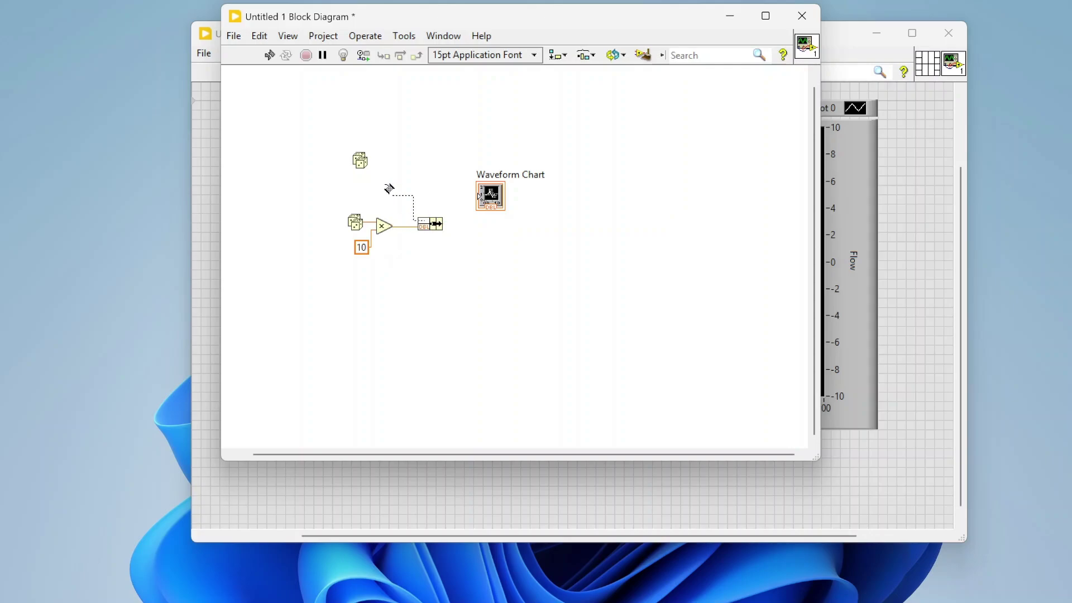
pyautogui.click(366, 160)
# - Wire the Bundle output into the Waveform Chart terminal placed beside it
pyautogui.moveTo(479, 195); pyautogui.dragTo(467, 225)
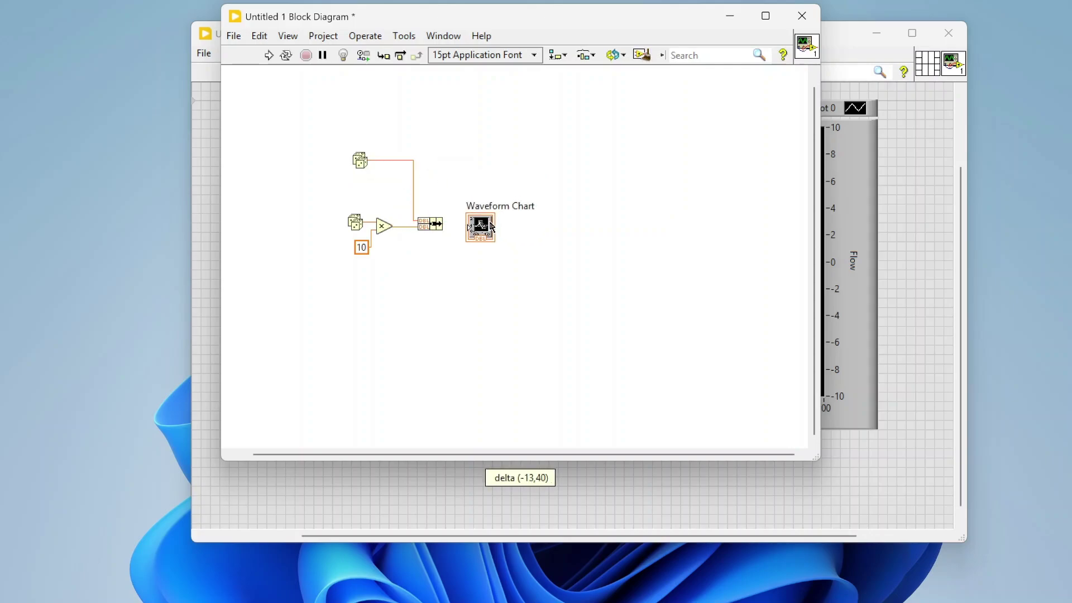
pyautogui.click(443, 224)
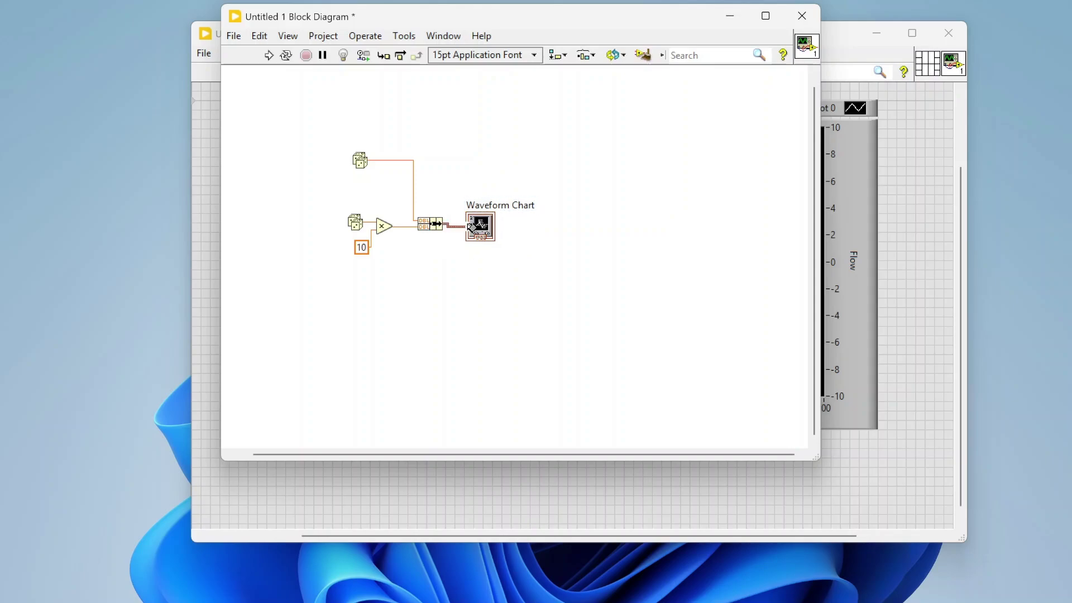
pyautogui.moveTo(486, 231); pyautogui.dragTo(485, 226)
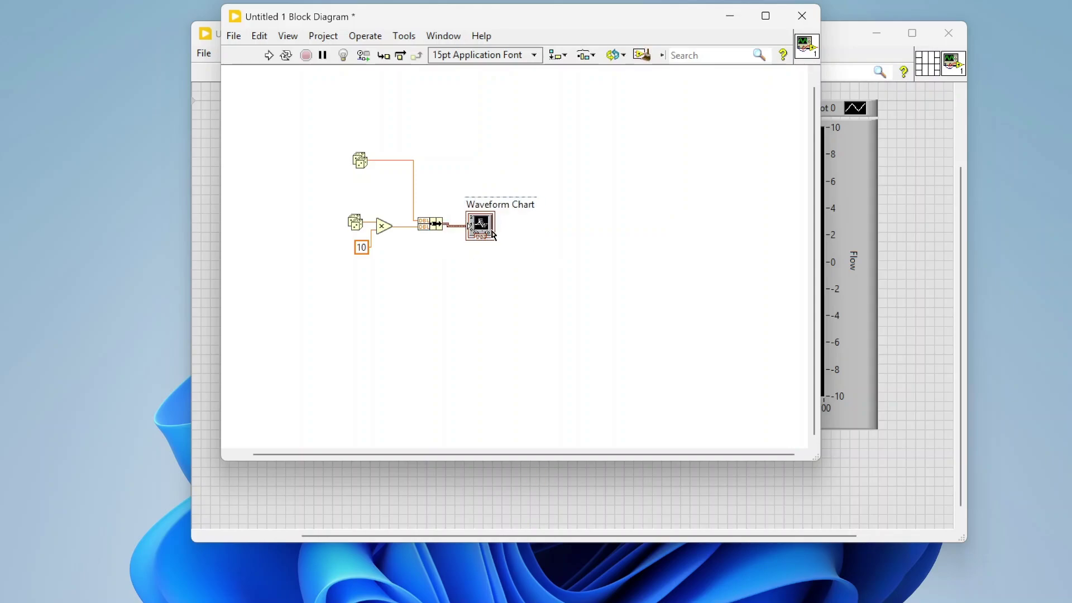
# - Enclose all the nodes in a While Loop with a stop button control
pyautogui.hotkey('ctrl', 'space')
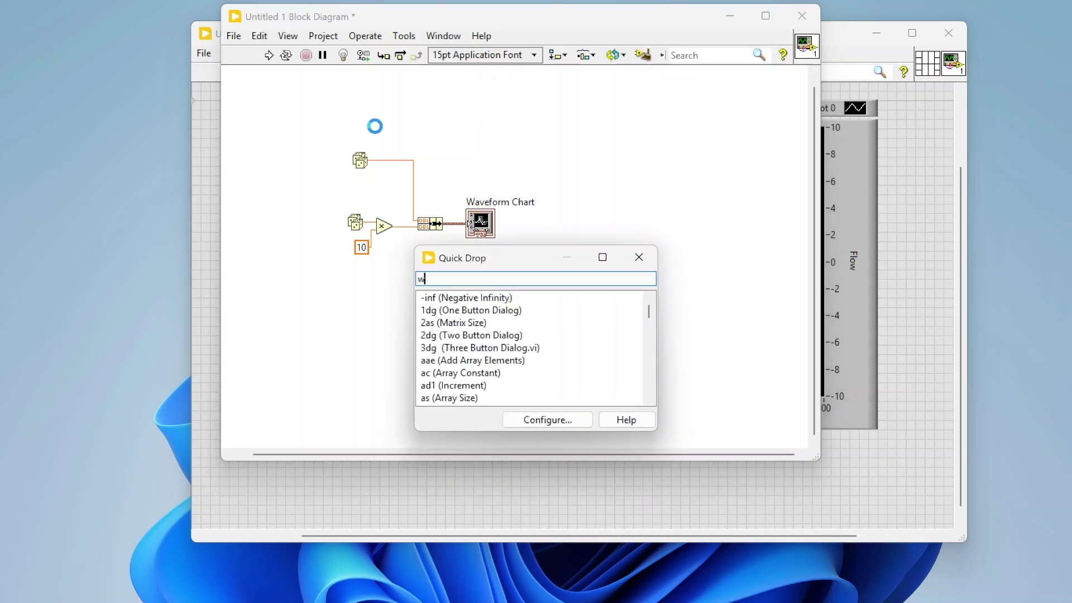
pyautogui.write('while')
pyautogui.press('Return')
pyautogui.moveTo(297, 117); pyautogui.dragTo(616, 318)
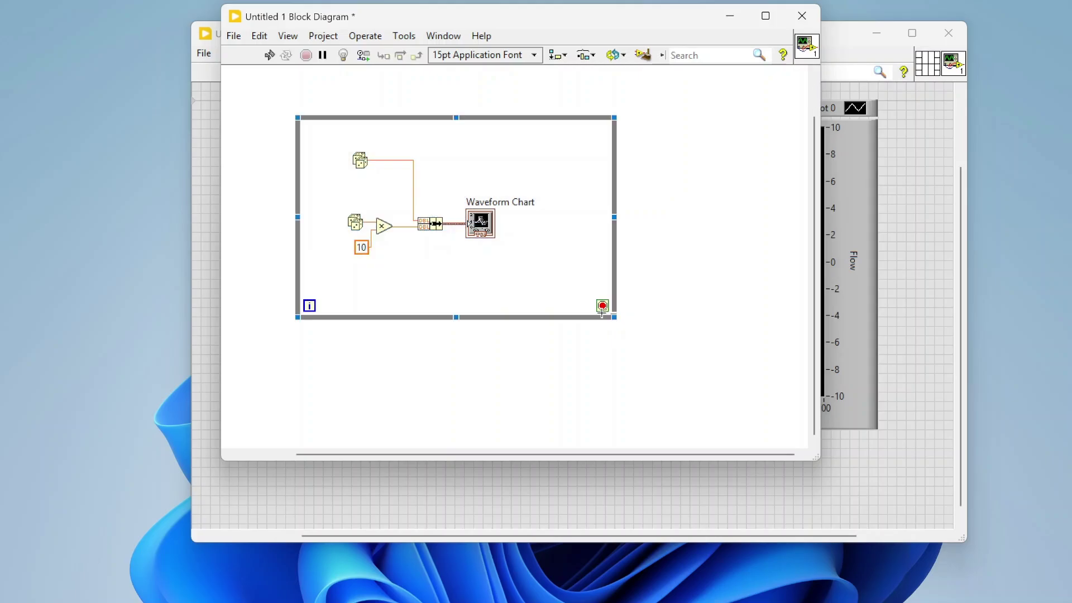
pyautogui.rightClick(599, 308)
pyautogui.click(621, 327)
# - Add a Wait (ms) function inside the loop fed by a 250 constant
pyautogui.hotkey('ctrl', 'space')
pyautogui.write('w')
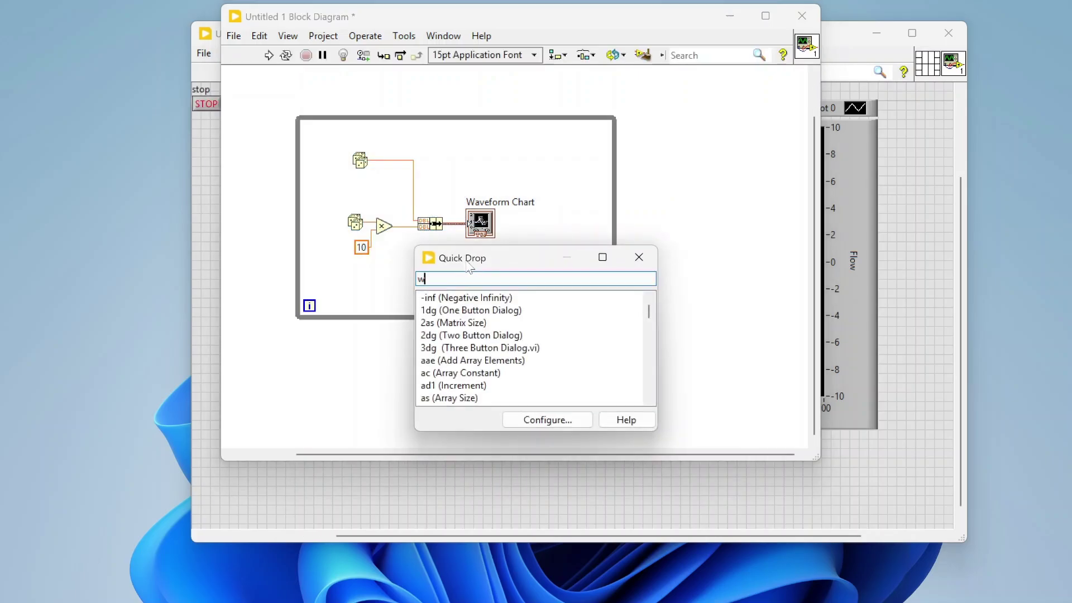
pyautogui.write('ait')
pyautogui.press('Return')
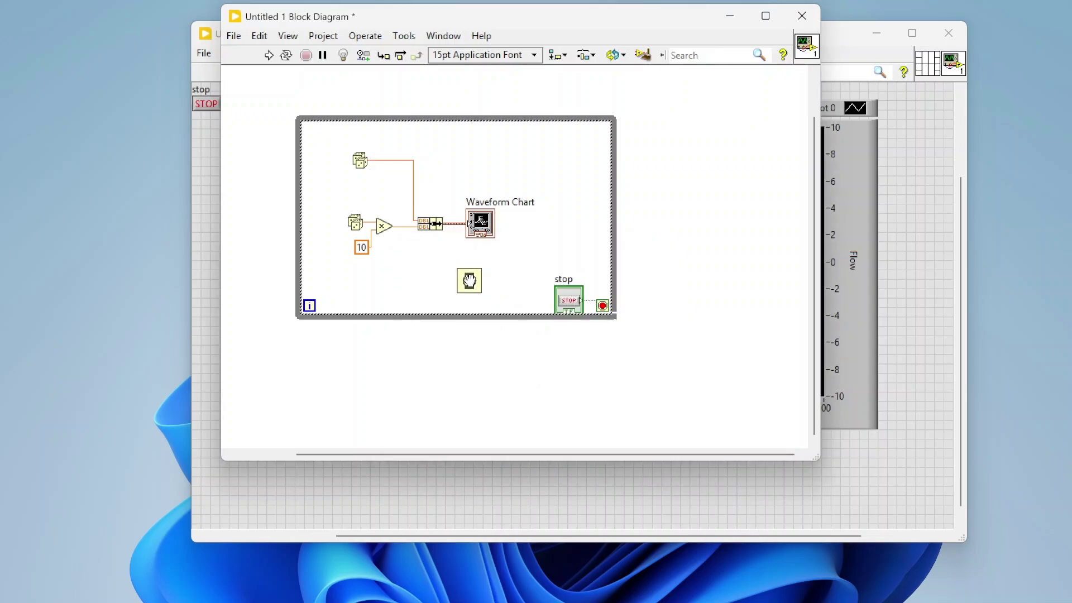
pyautogui.click(469, 280)
pyautogui.rightClick(461, 285)
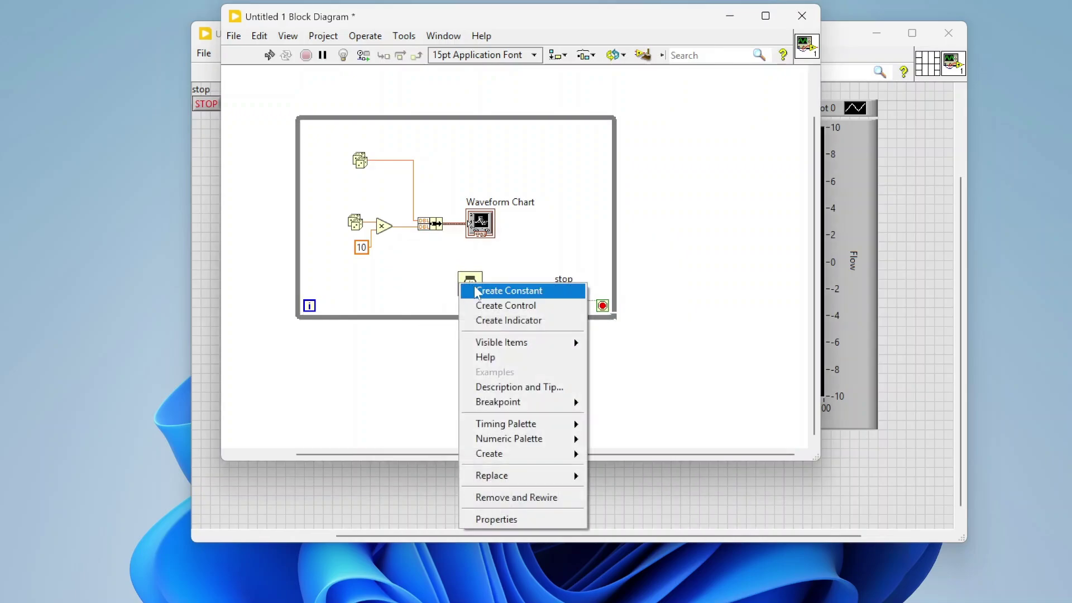
pyautogui.click(477, 291)
pyautogui.write('50')
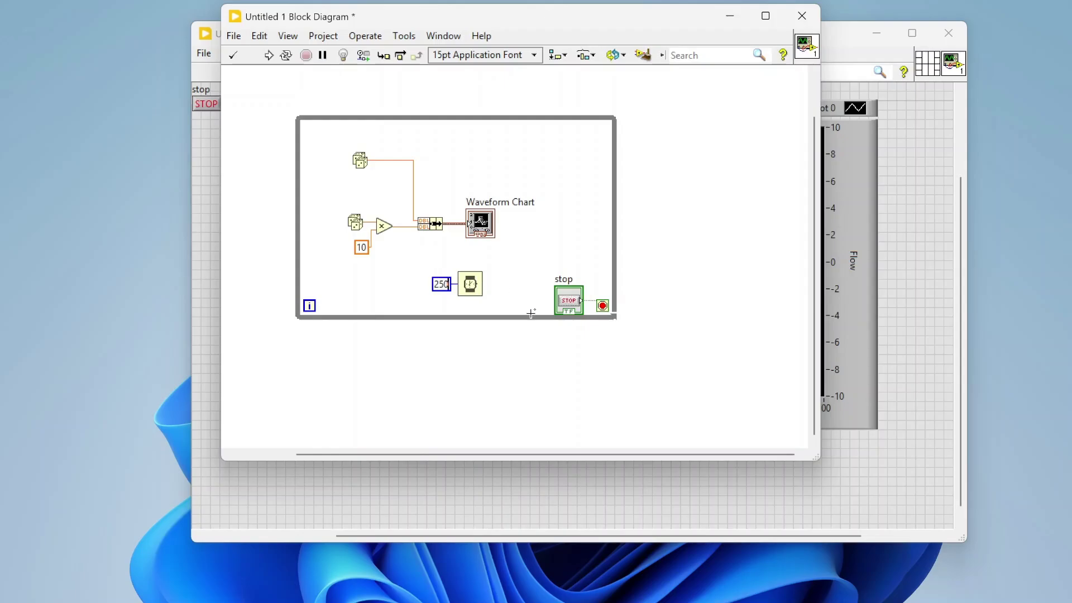
# - Run the VI from the front panel, watch both traces plot, then abort it
pyautogui.click(833, 493)
pyautogui.click(332, 203)
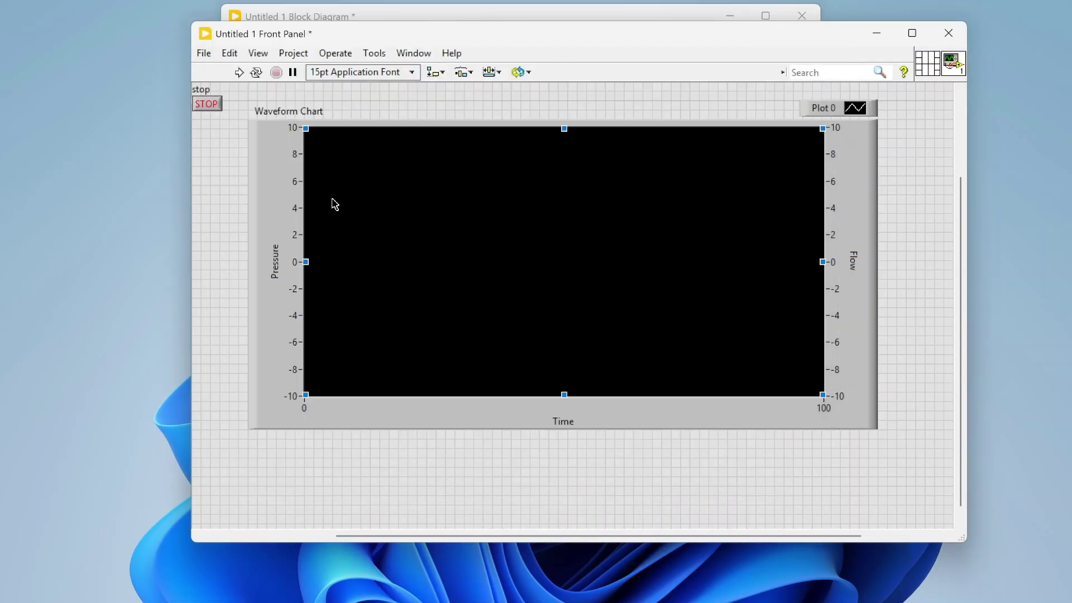
pyautogui.click(238, 72)
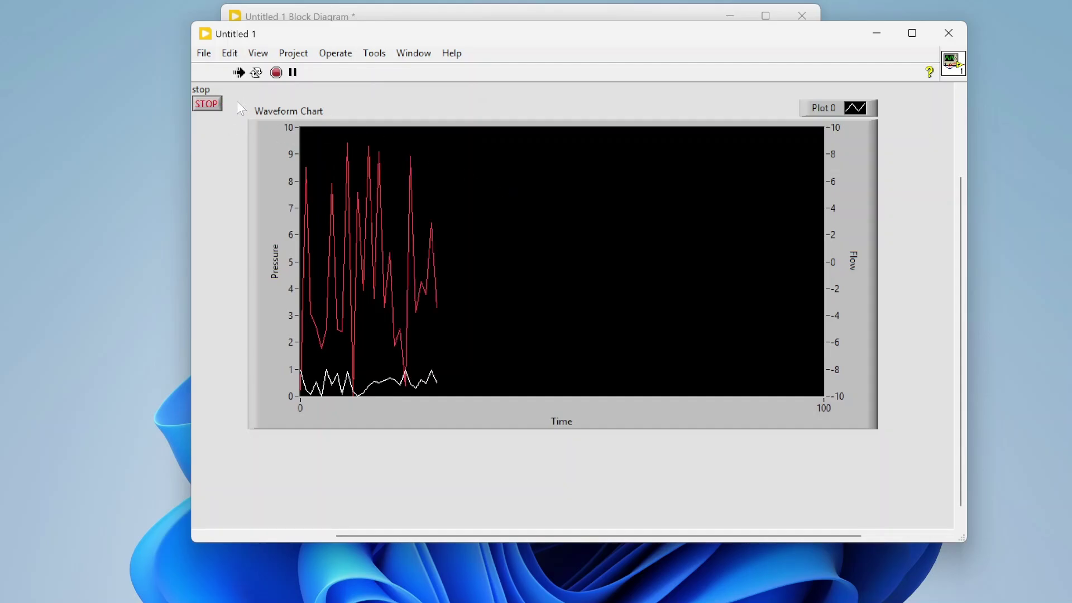
pyautogui.hotkey('ctrl', '.')
pyautogui.click(326, 247)
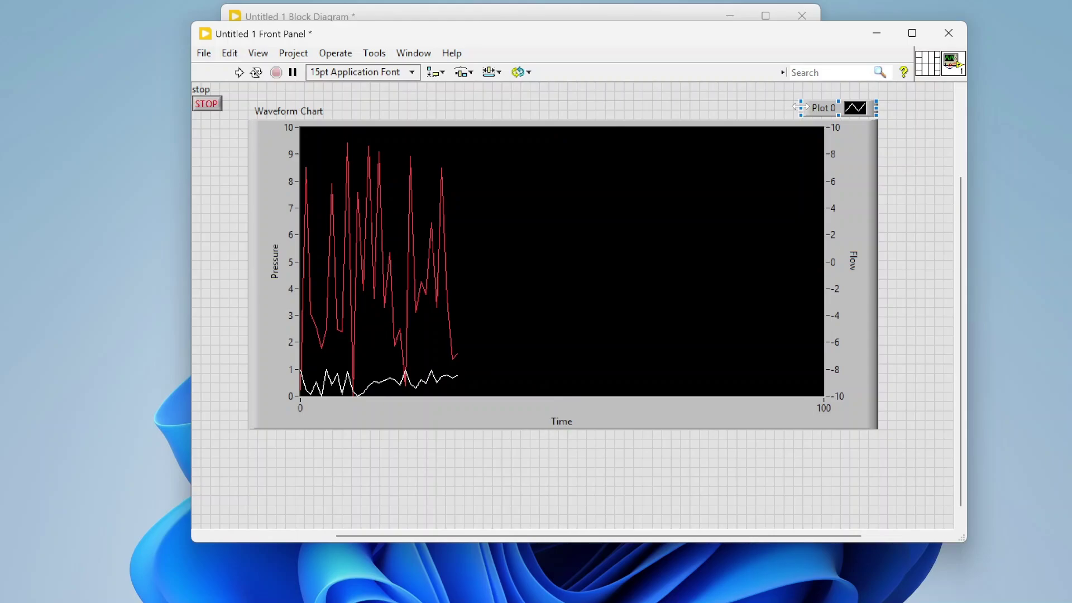
# - Expand the chart legend to two entries, Normal and 10X, and refit its size
pyautogui.moveTo(796, 114); pyautogui.dragTo(762, 109)
pyautogui.write('ma')
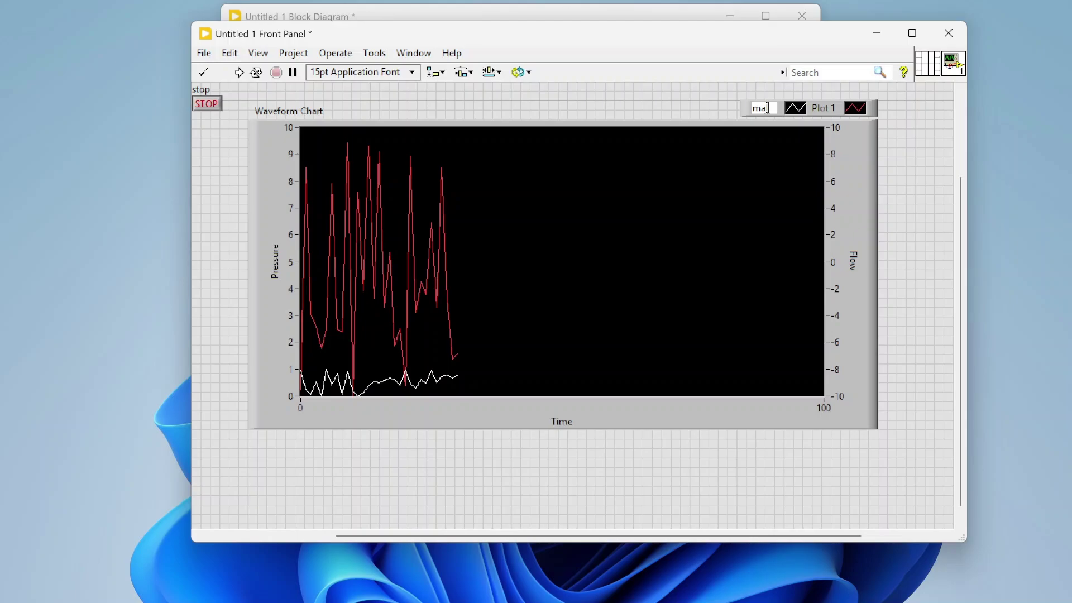
pyautogui.write('l')
pyautogui.doubleClick(816, 109)
pyautogui.write('10')
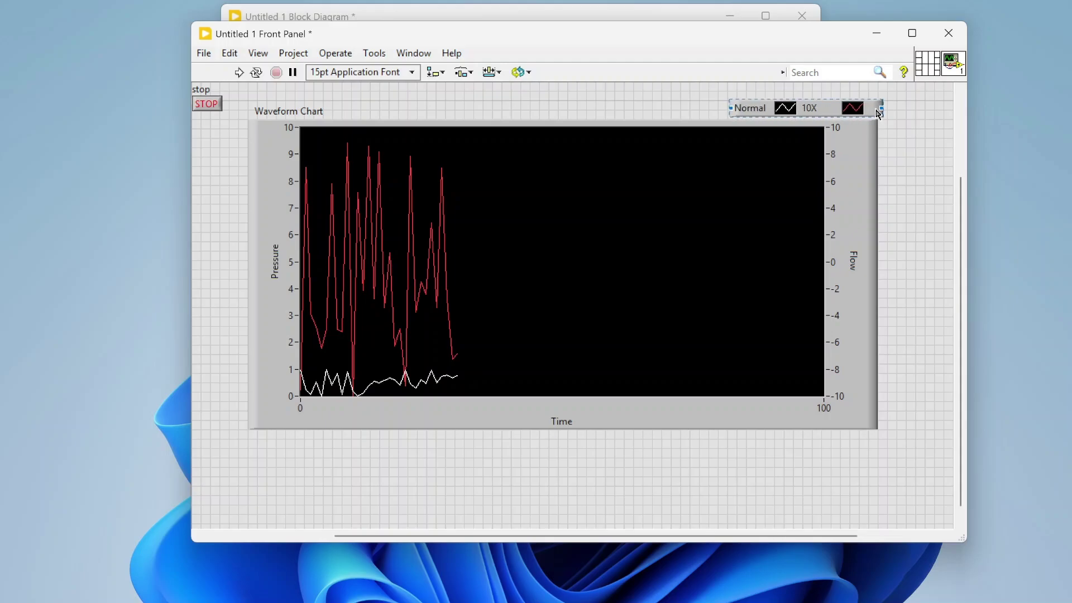
pyautogui.moveTo(877, 113); pyautogui.dragTo(873, 108)
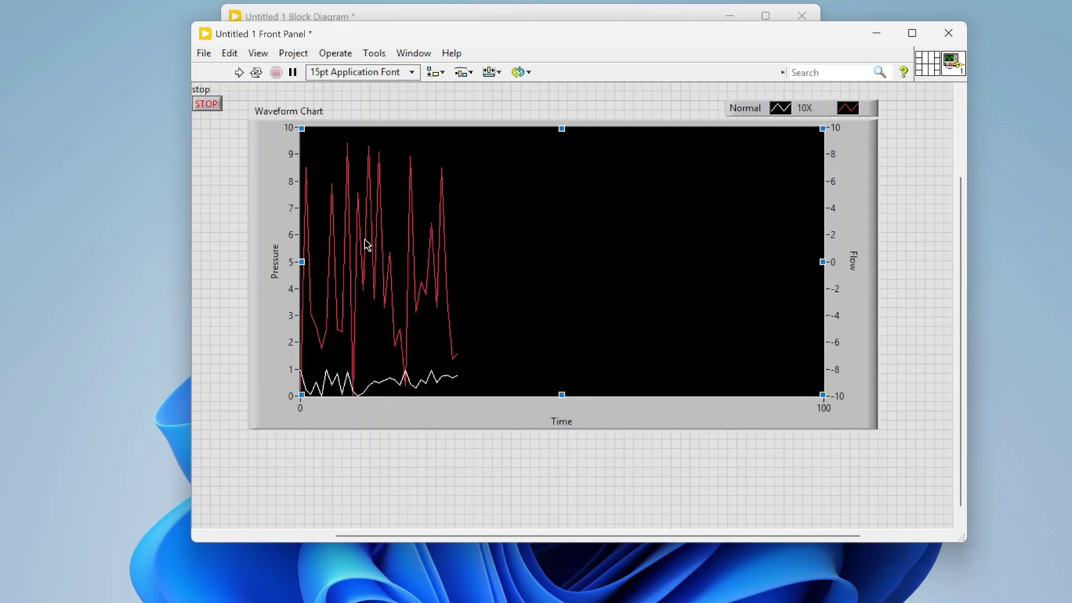
# - Run the VI, raise the Flow axis maximum to 100 then 1000, and stop it
pyautogui.click(239, 73)
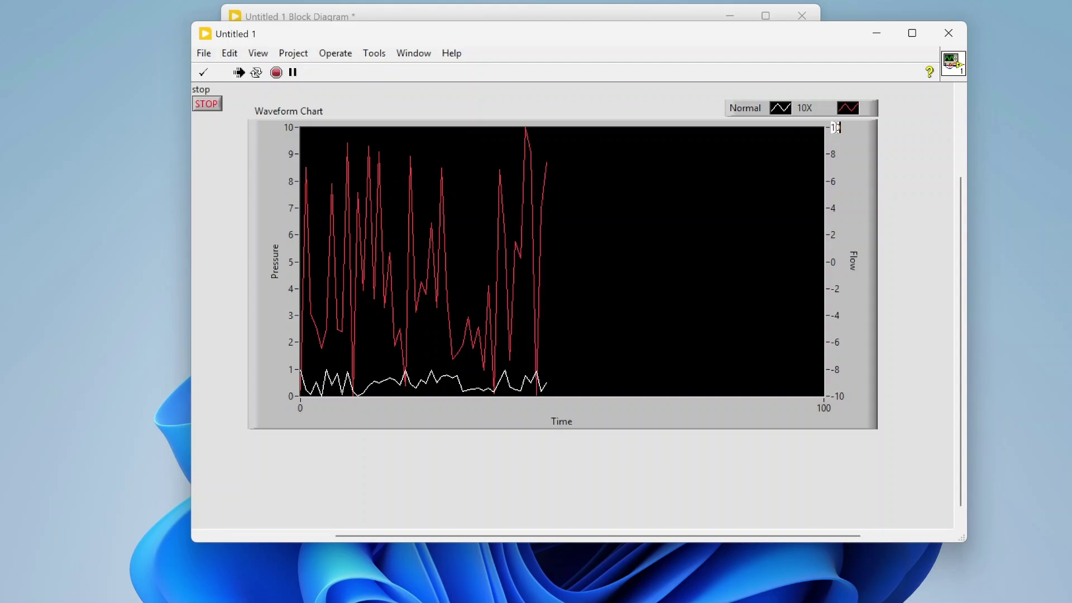
pyautogui.write('0')
pyautogui.press('Return')
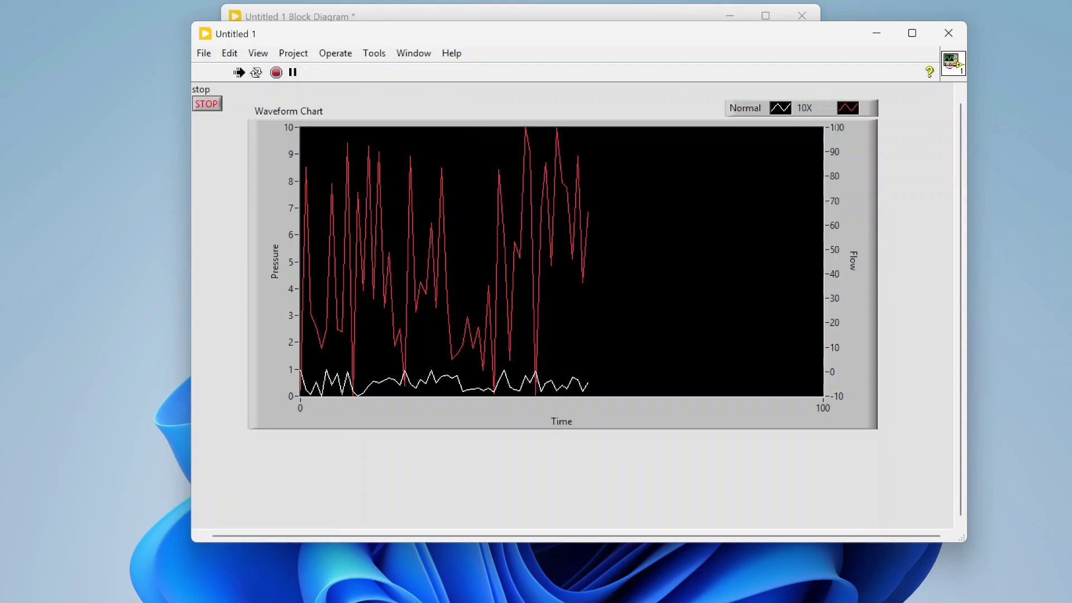
pyautogui.write('0')
pyautogui.press('Return')
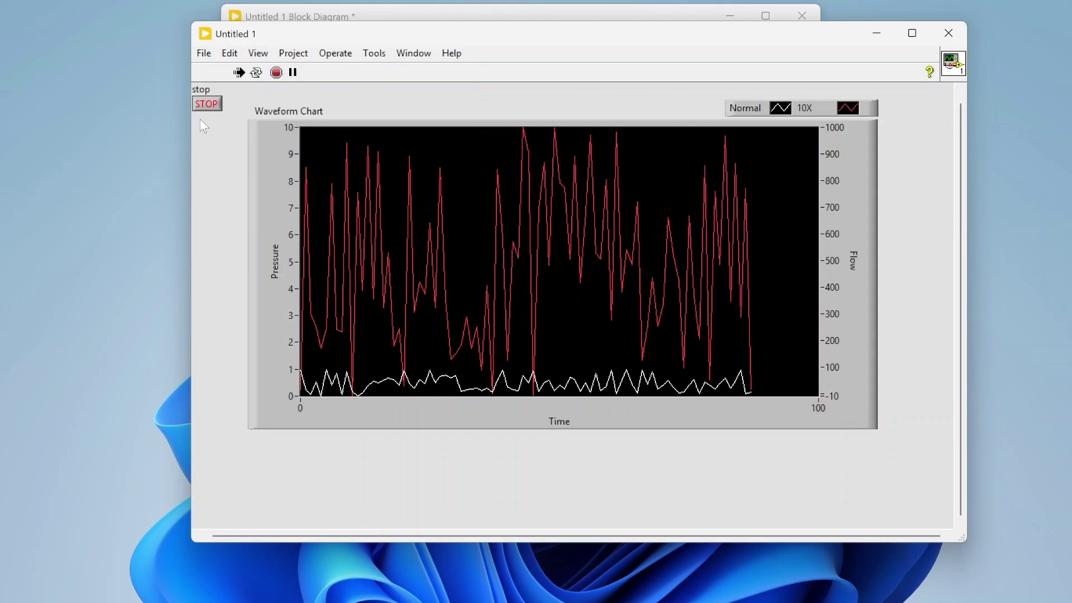
pyautogui.click(213, 103)
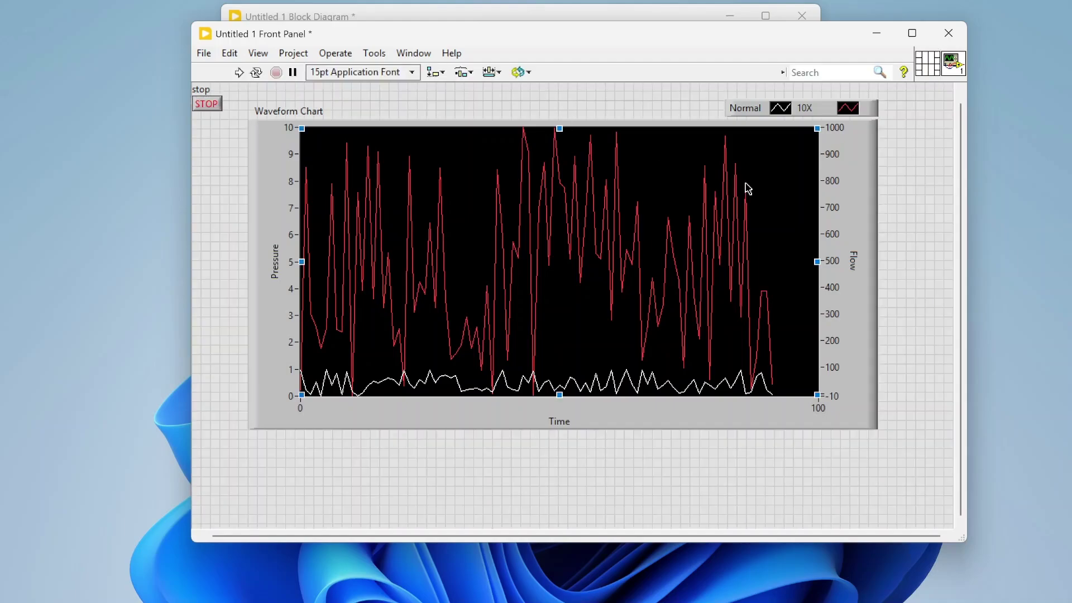
# - Open the chart's Properties dialog, move it higher, and show the Plots tab
pyautogui.rightClick(705, 180)
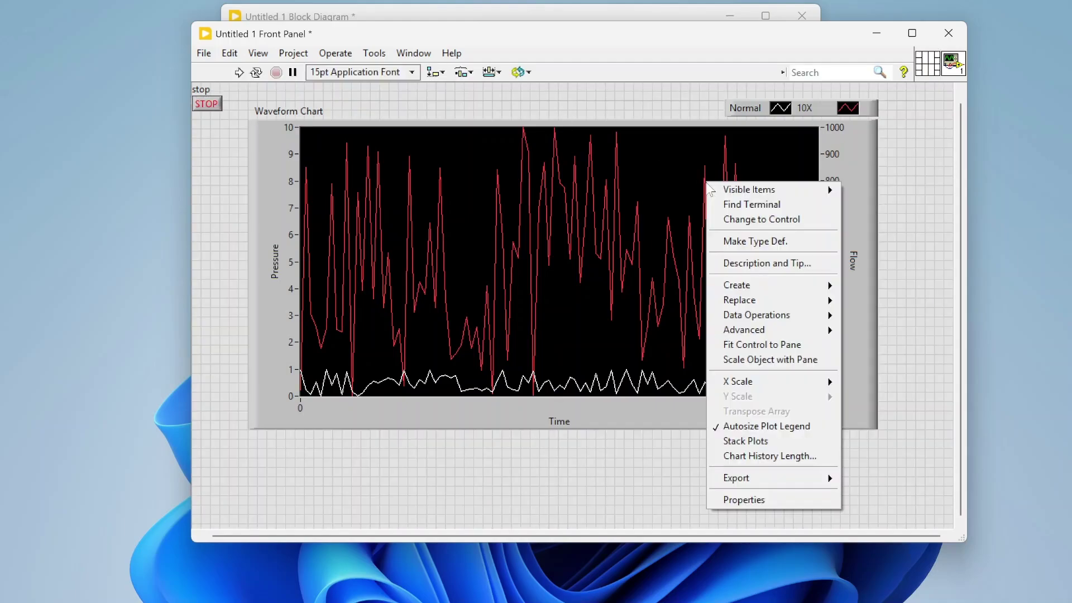
pyautogui.click(813, 501)
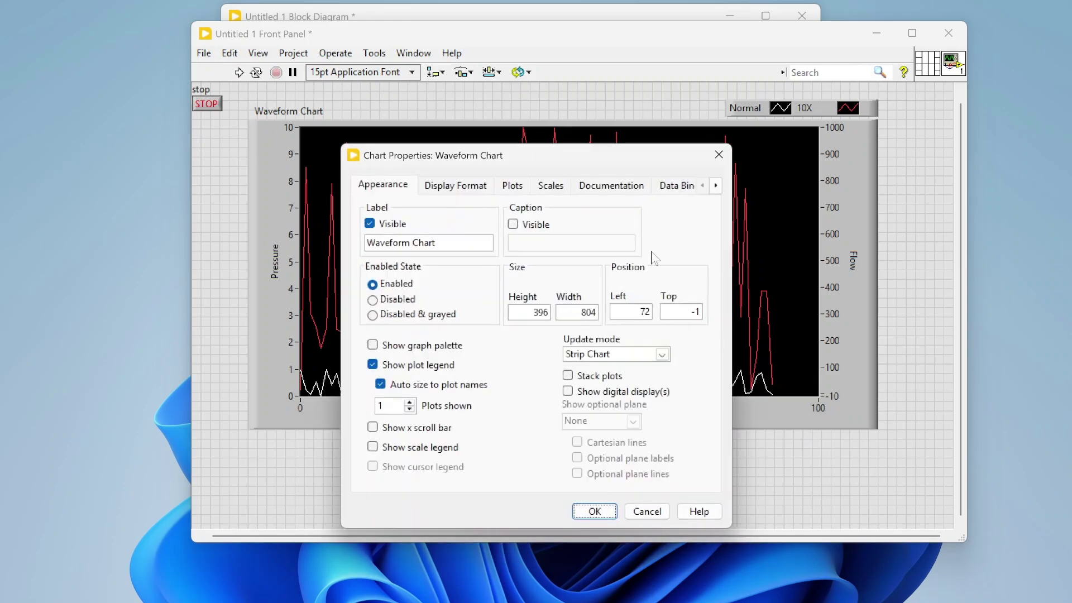
pyautogui.moveTo(581, 158); pyautogui.dragTo(595, 90)
pyautogui.click(525, 117)
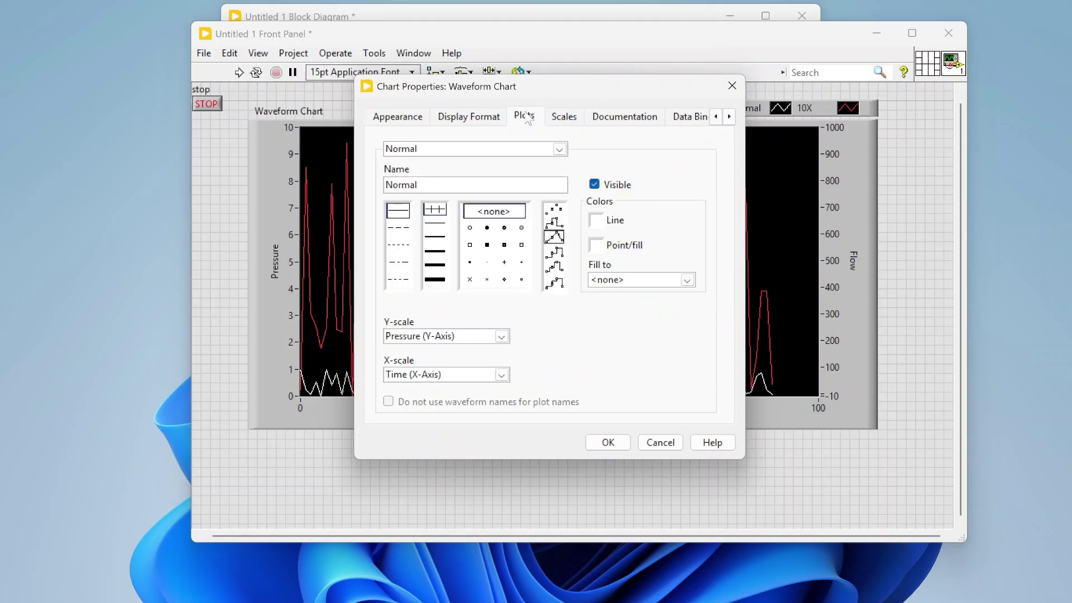
# - Inspect the Normal plot's scale dropdowns, keeping it on the Pressure and Time scales
pyautogui.click(560, 150)
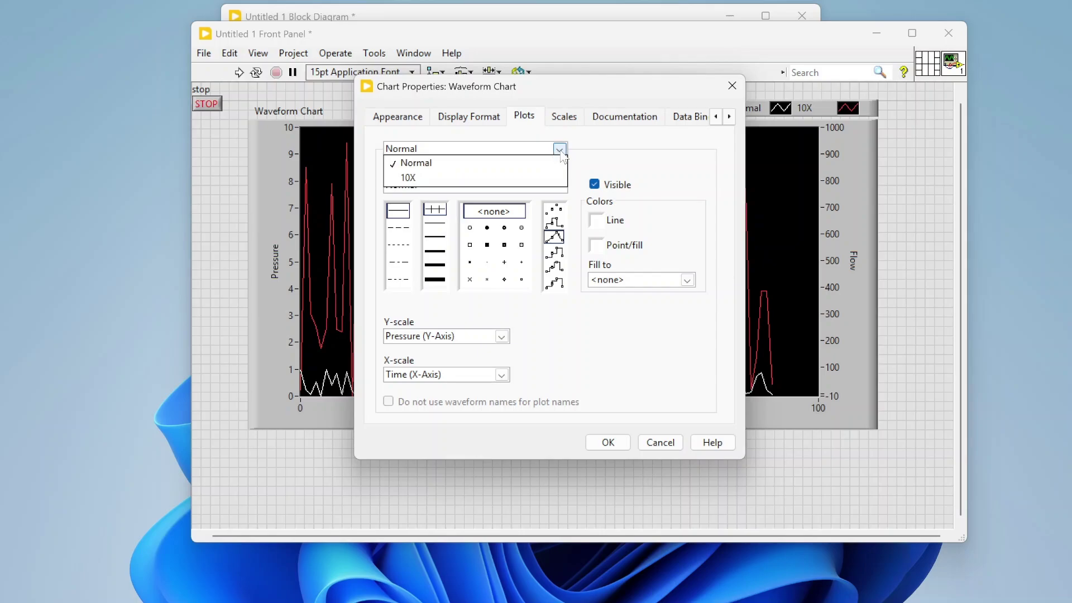
pyautogui.click(449, 164)
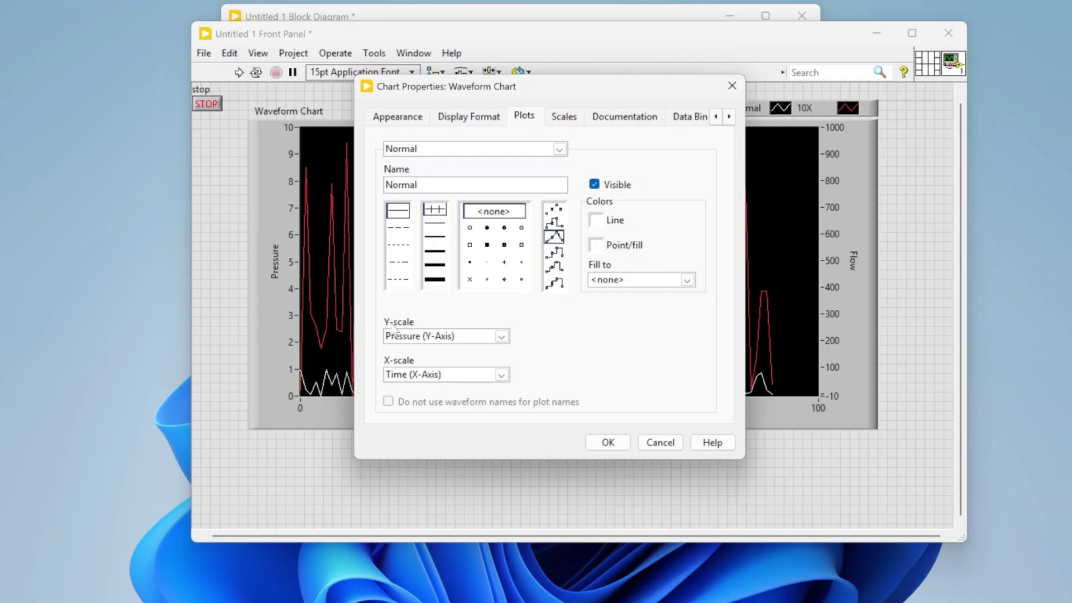
pyautogui.click(452, 374)
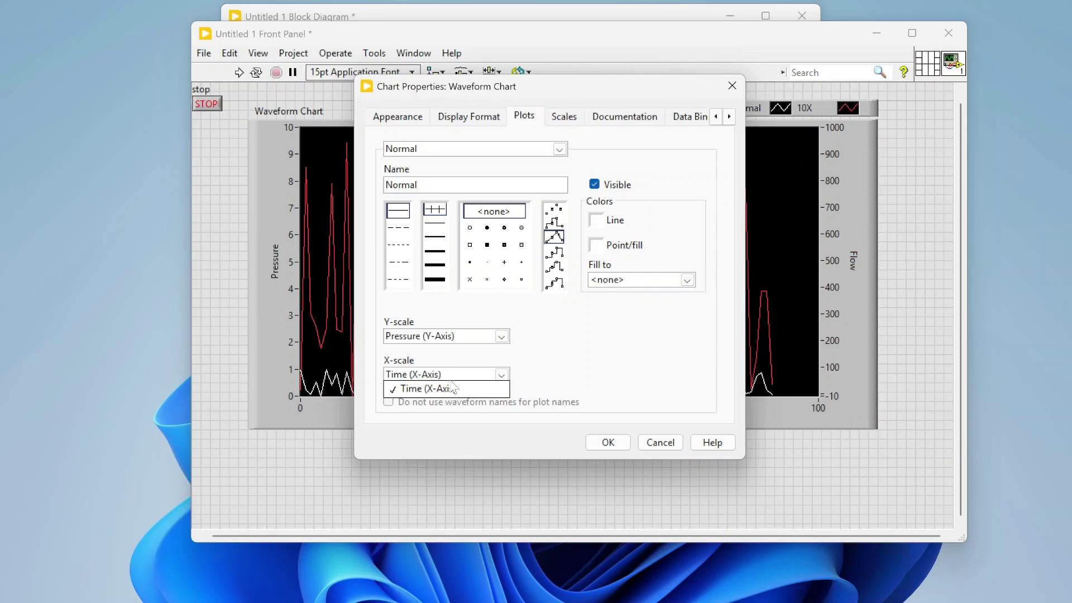
pyautogui.click(582, 362)
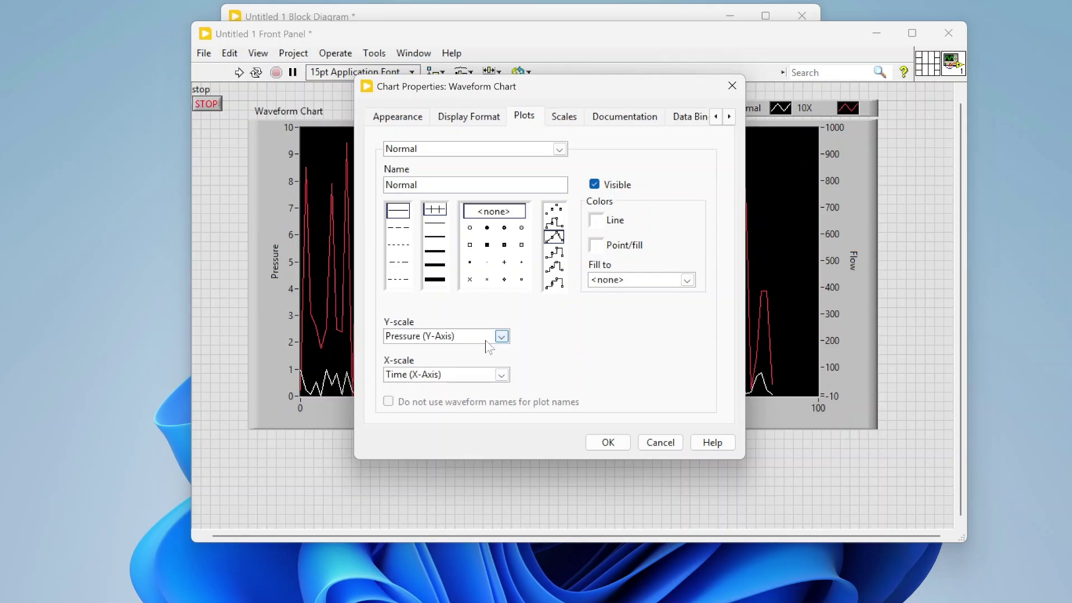
pyautogui.click(501, 337)
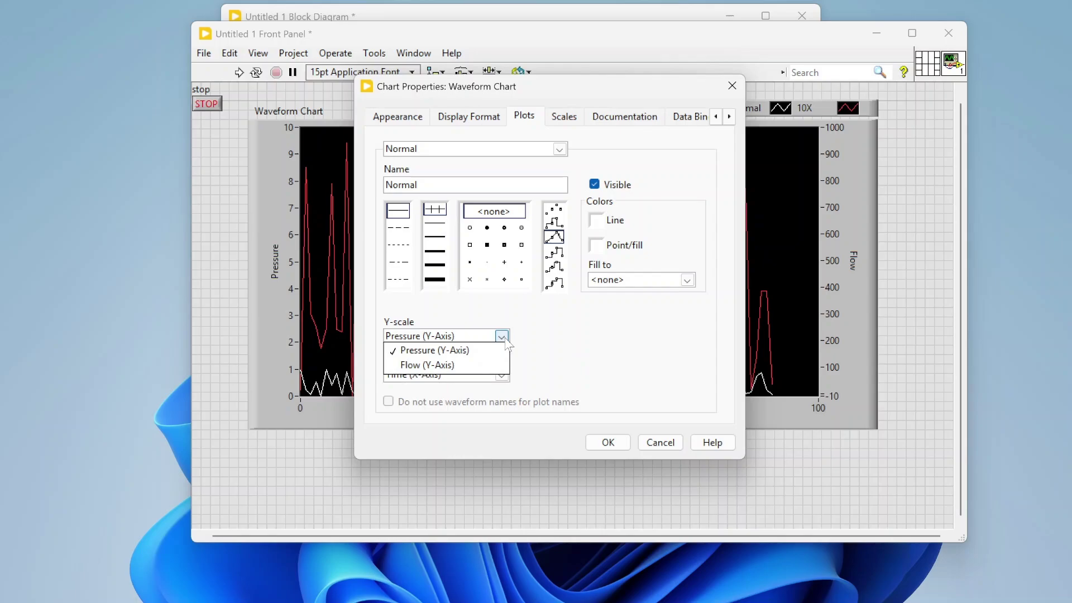
pyautogui.click(549, 351)
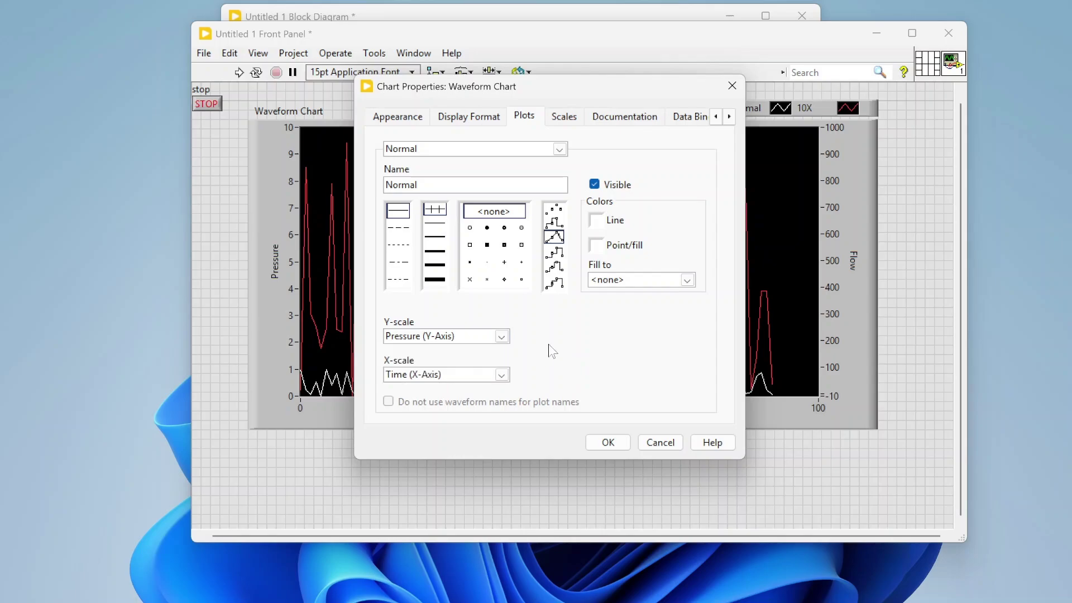
pyautogui.click(560, 149)
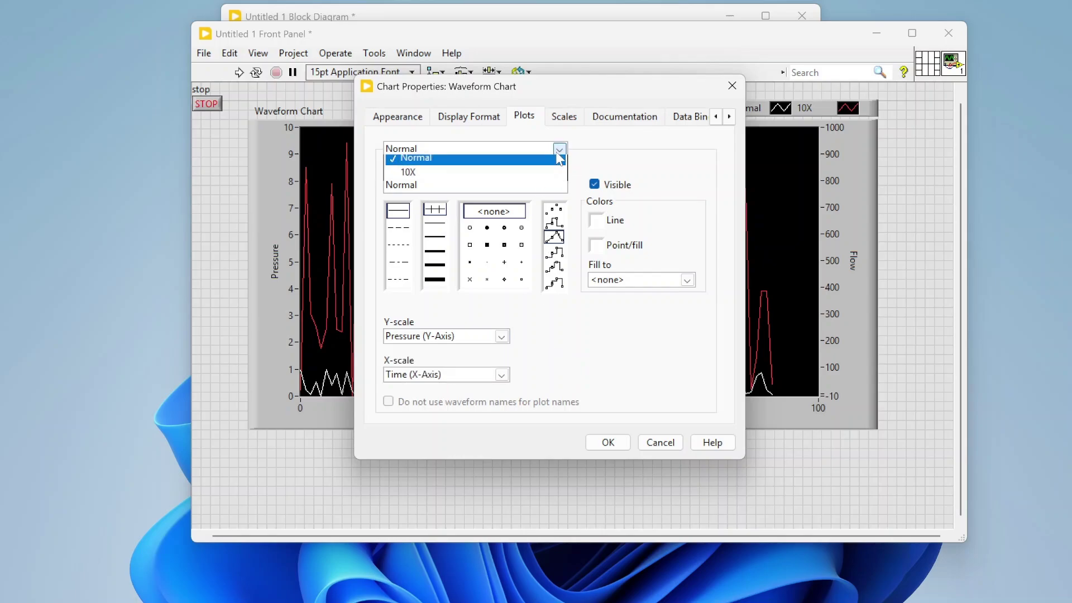
# - Assign the 10X plot to the Flow (Y-Axis) scale and close the properties dialog
pyautogui.click(529, 178)
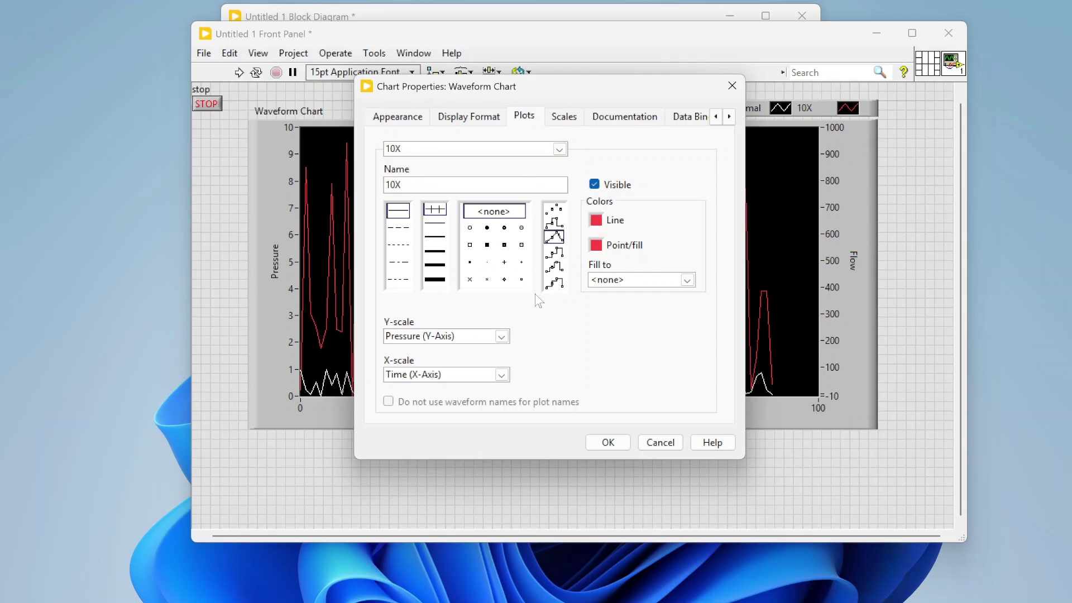
pyautogui.click(501, 336)
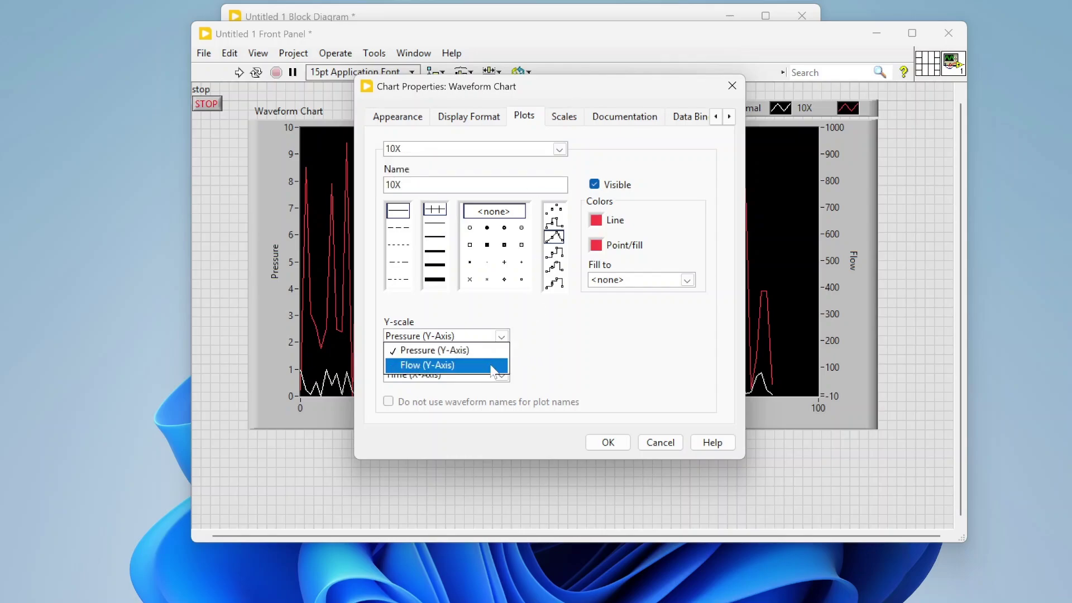
pyautogui.click(494, 368)
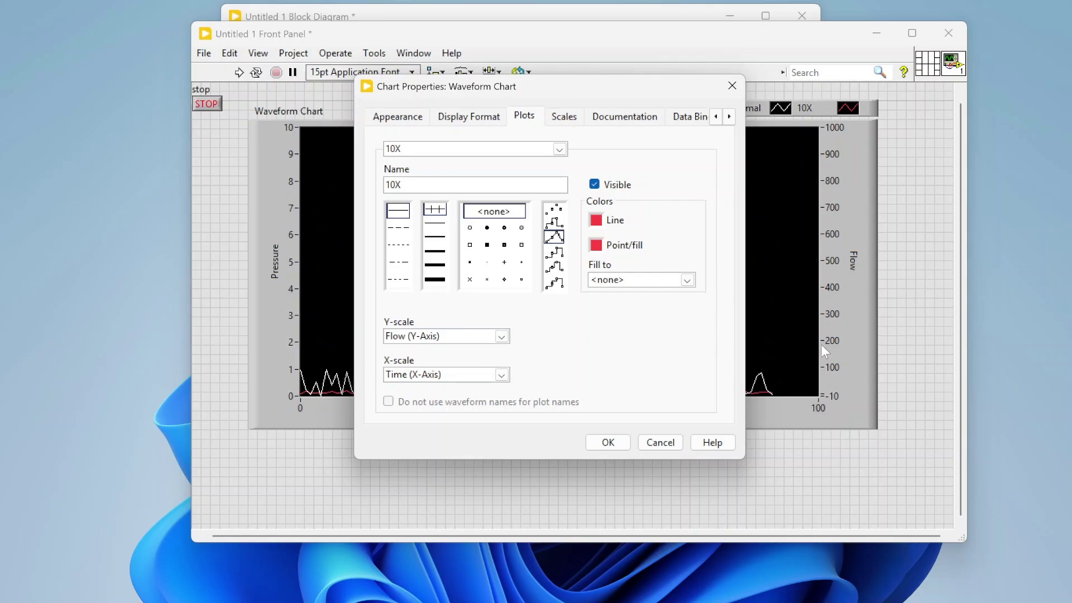
pyautogui.click(609, 443)
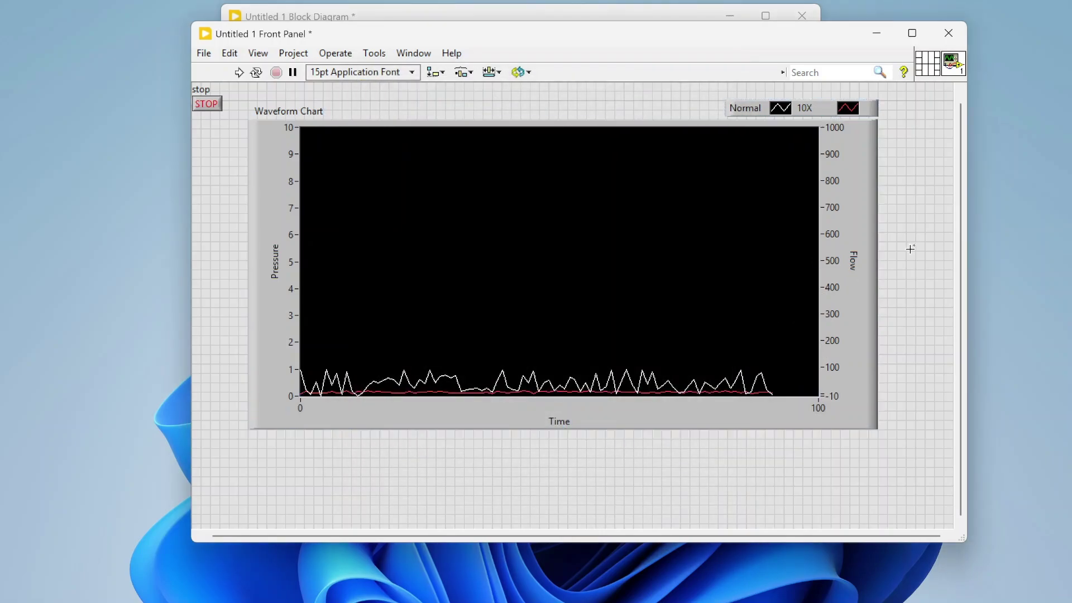
# - Run the VI to test Normal on the Pressure axis and 10X on Flow
pyautogui.click(238, 72)
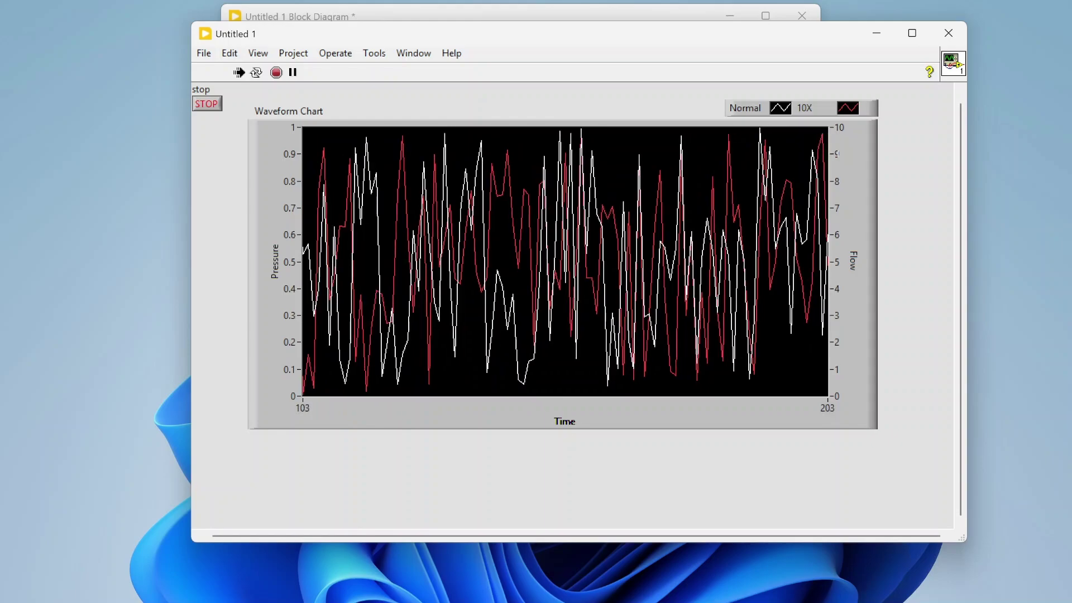
# - Turn off AutoScale Y on the Flow axis and set its maximum to 20
pyautogui.rightClick(840, 156)
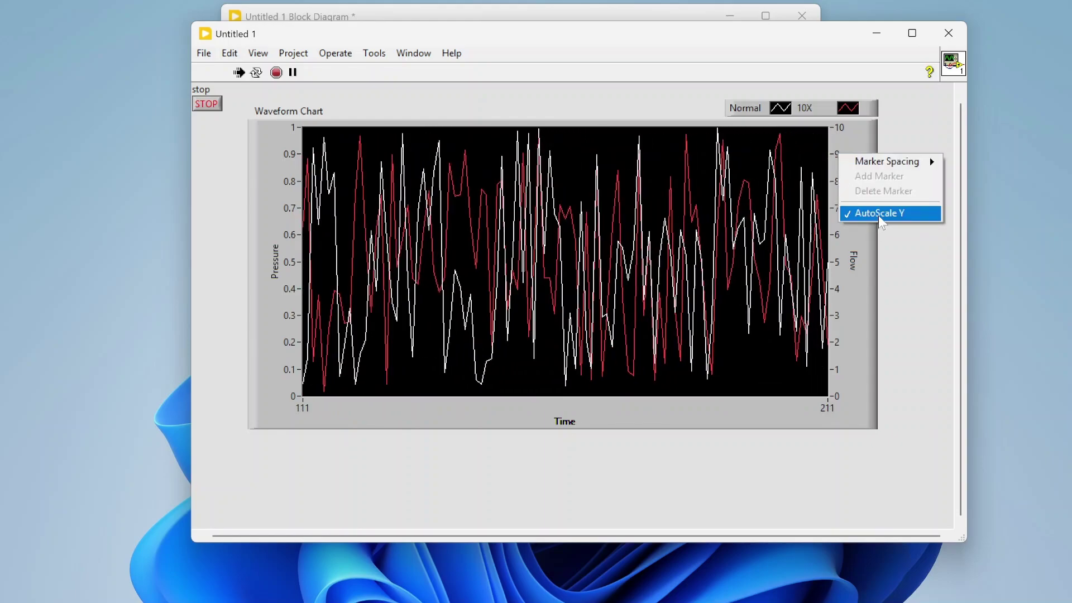
pyautogui.click(878, 215)
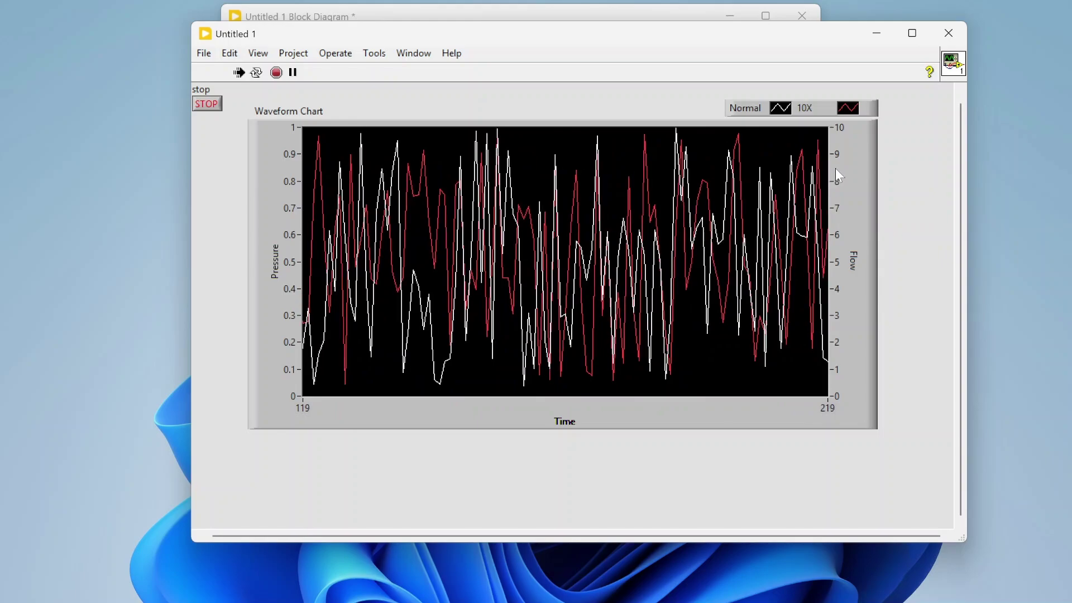
pyautogui.rightClick(277, 256)
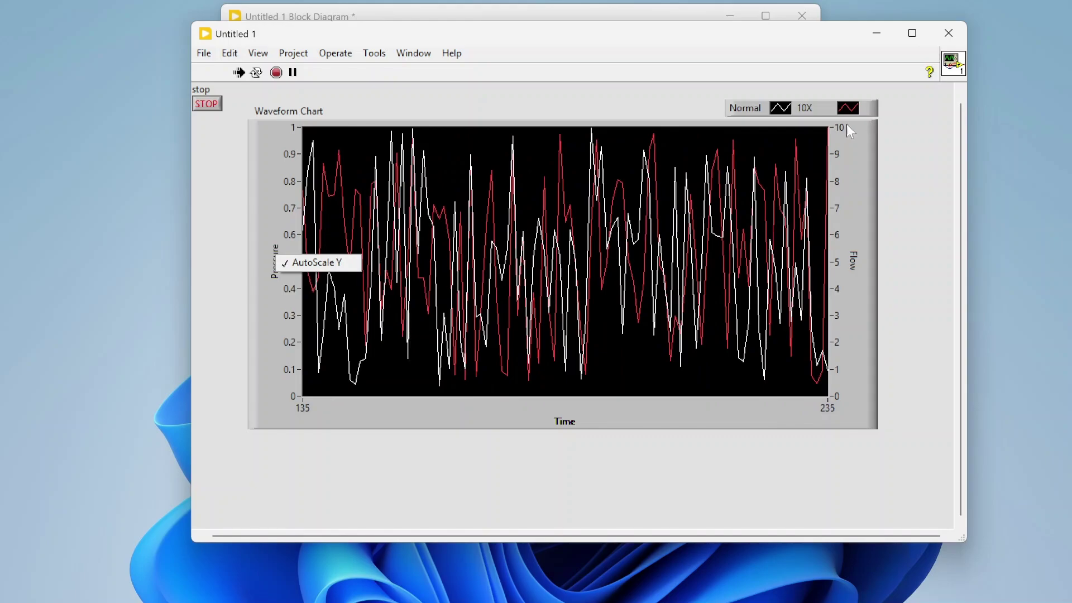
pyautogui.doubleClick(839, 127)
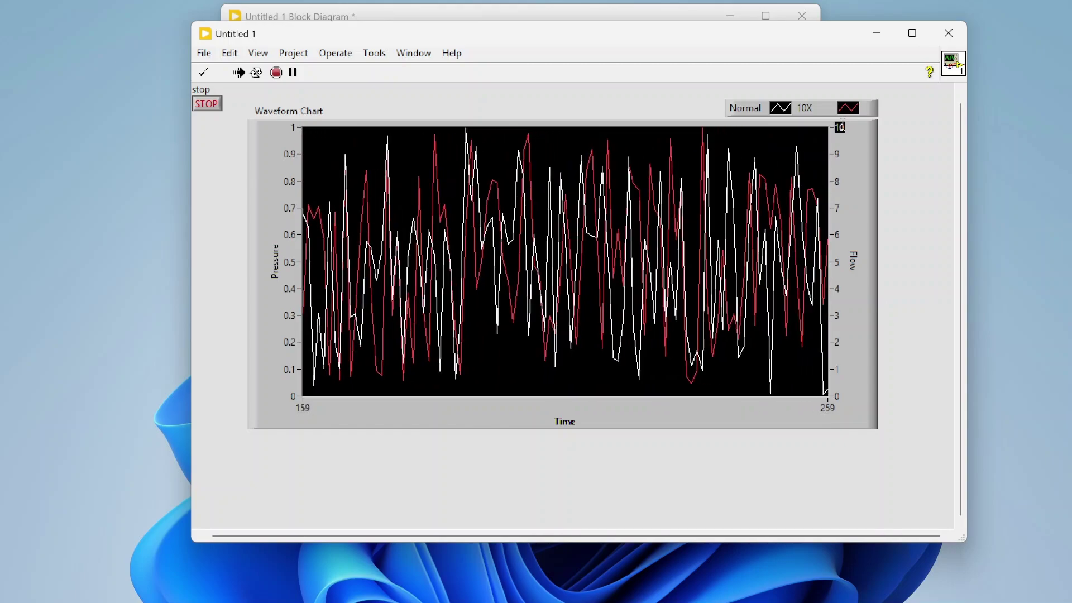
pyautogui.write('20')
pyautogui.press('Return')
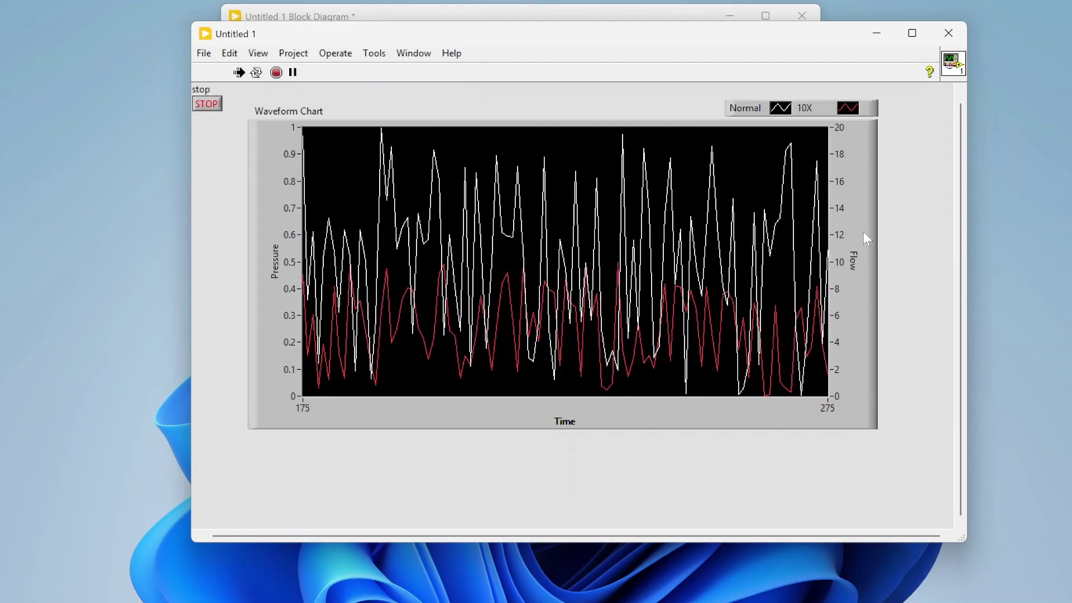
pyautogui.rightClick(838, 235)
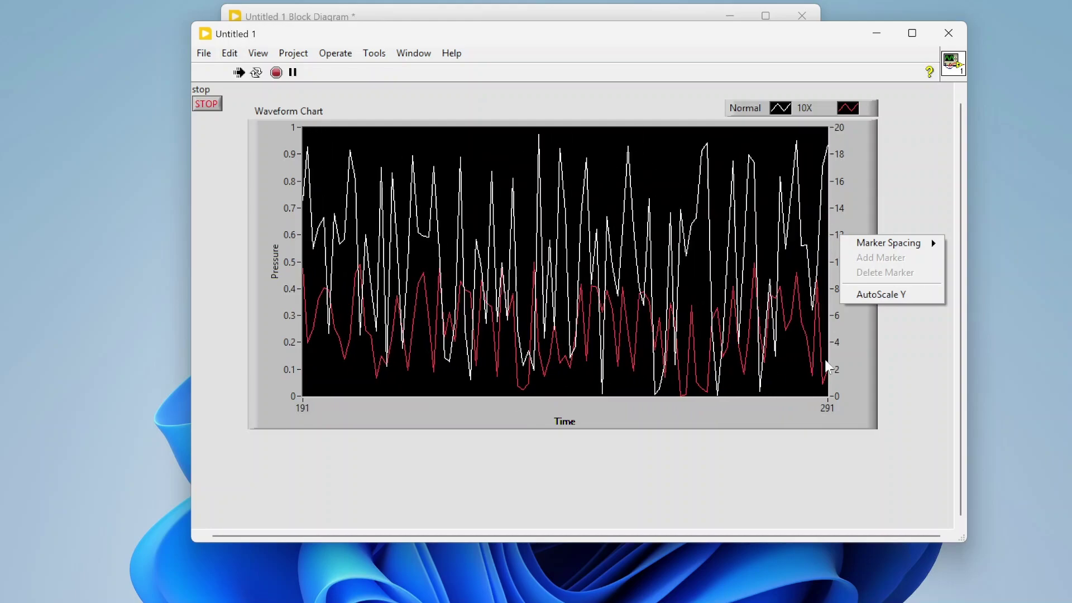
pyautogui.click(926, 355)
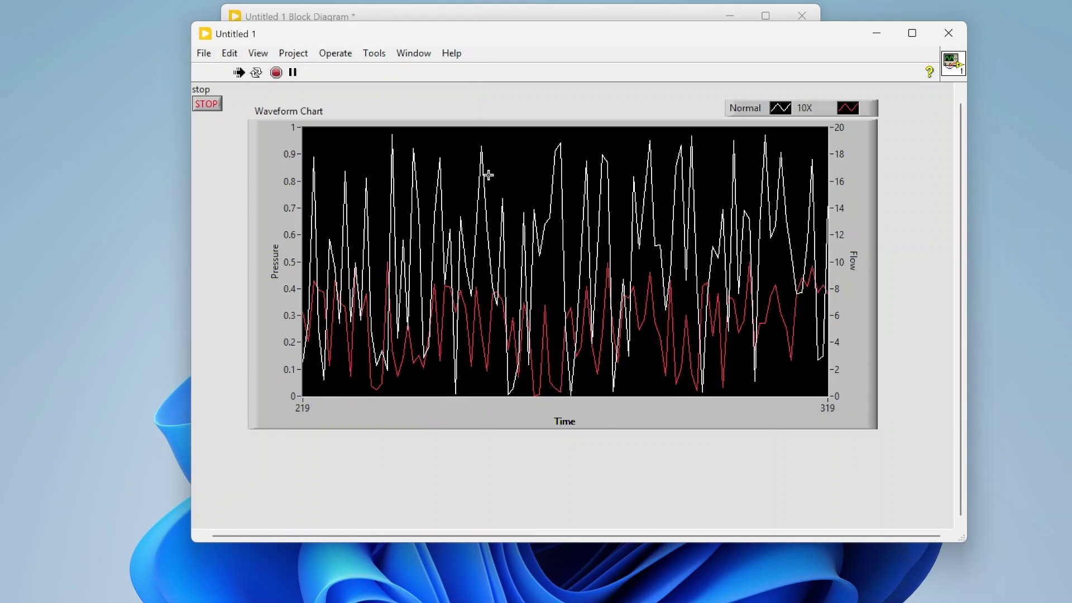
pyautogui.click(758, 587)
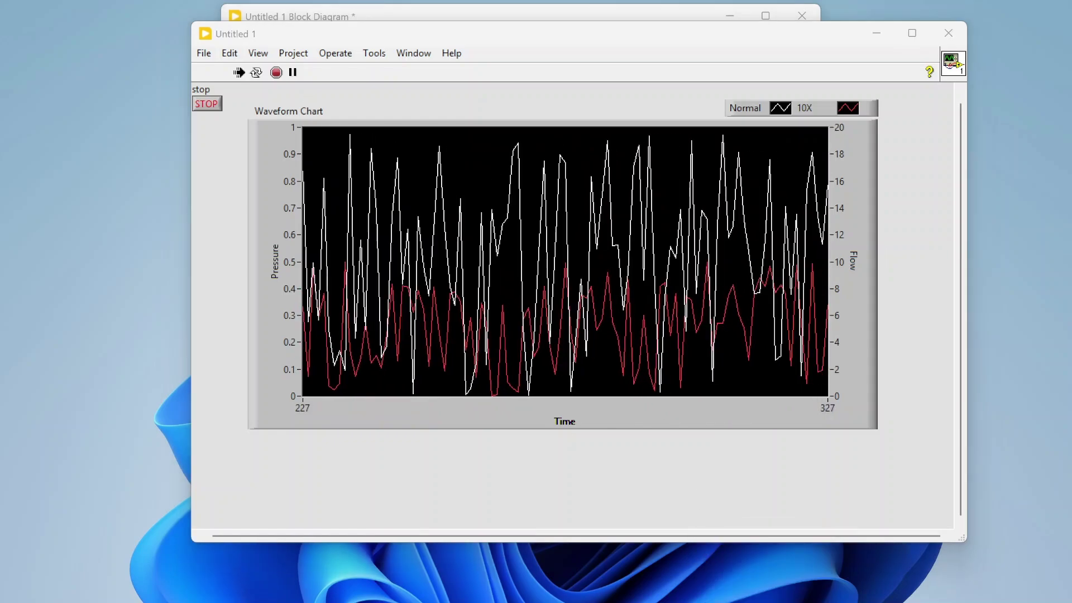